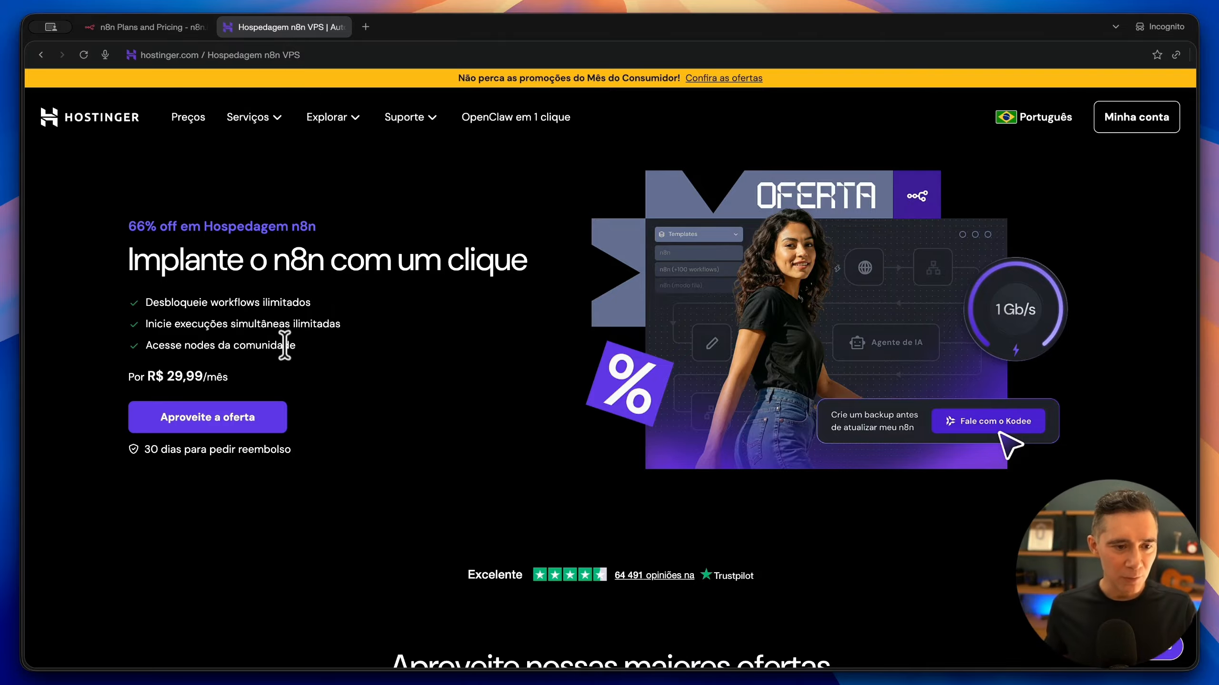
- Choose the KVM 1 n8n hosting plan and set its billing period to 12 months
scroll(283, 348, "down", 10)
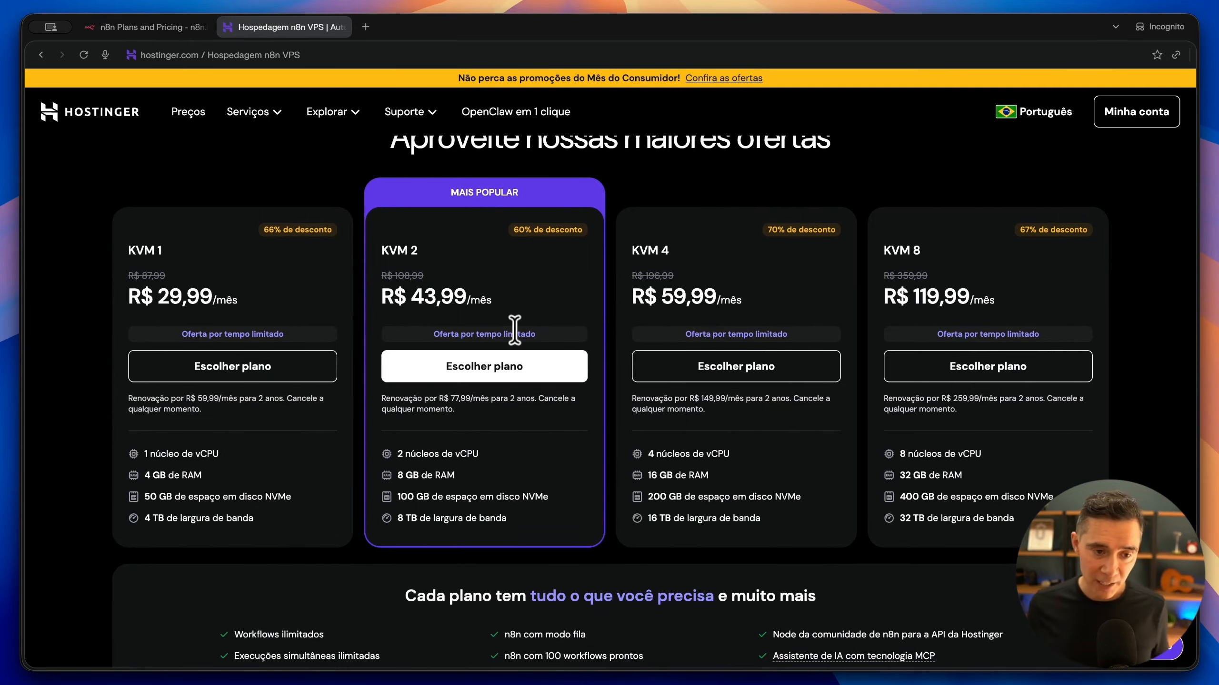
left_click_drag(137, 251, 121, 253)
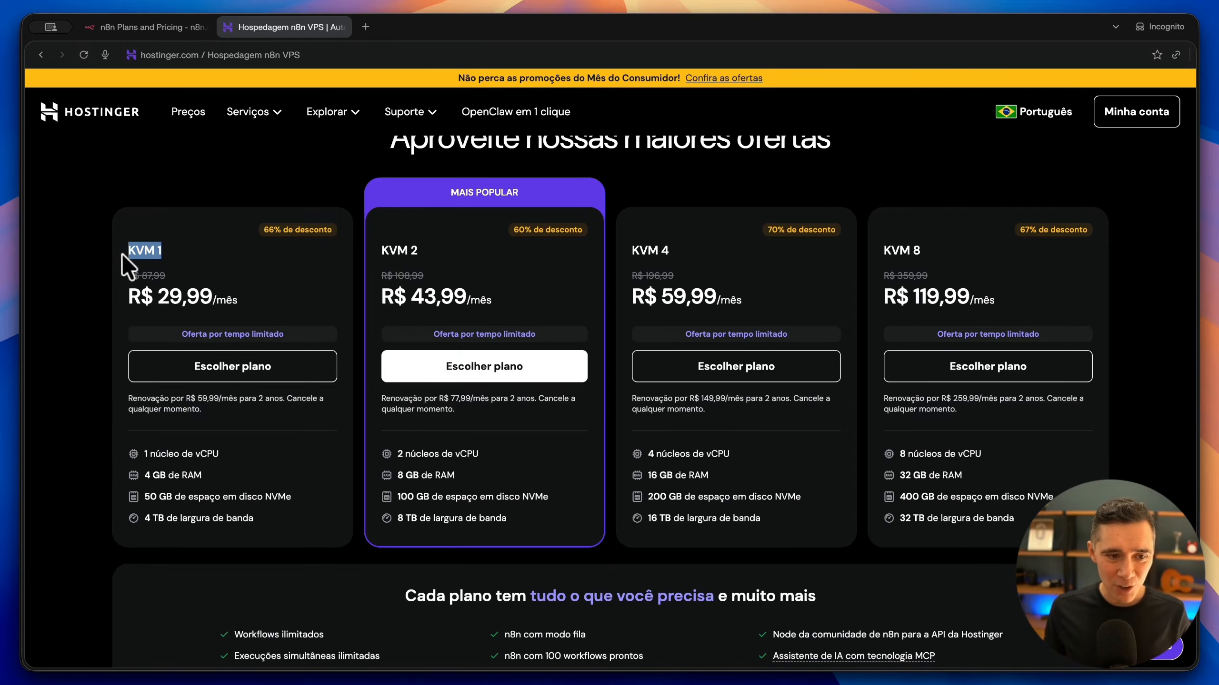
left_click(226, 373)
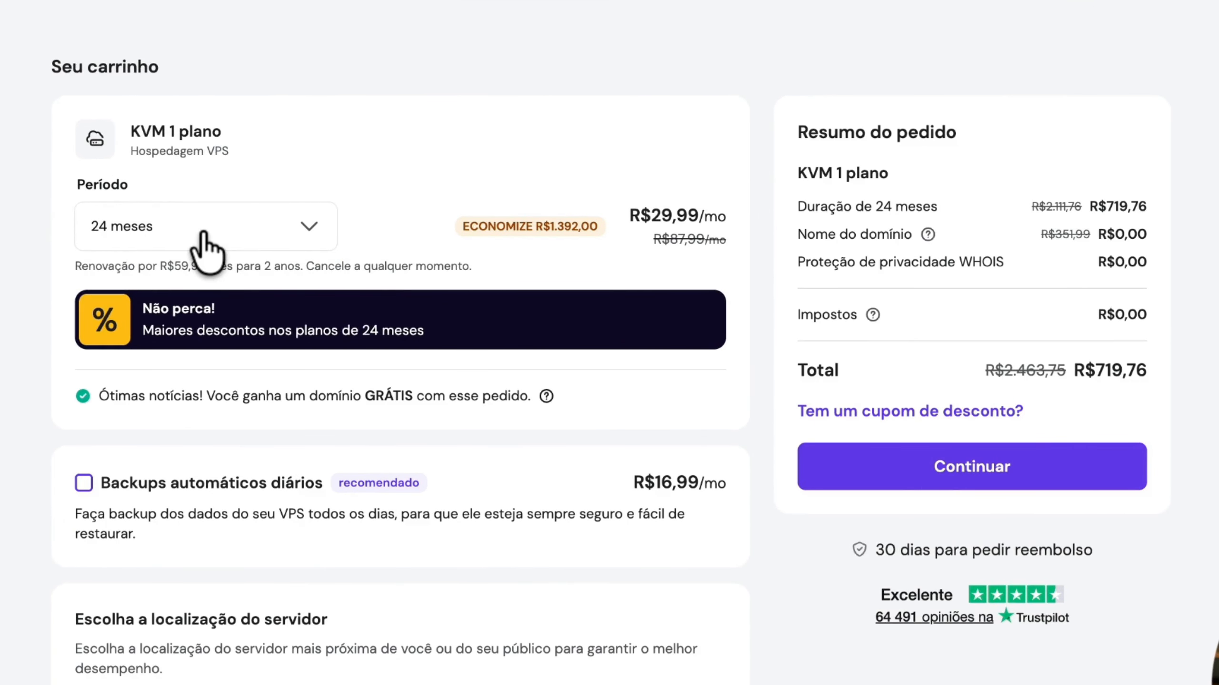
left_click(203, 238)
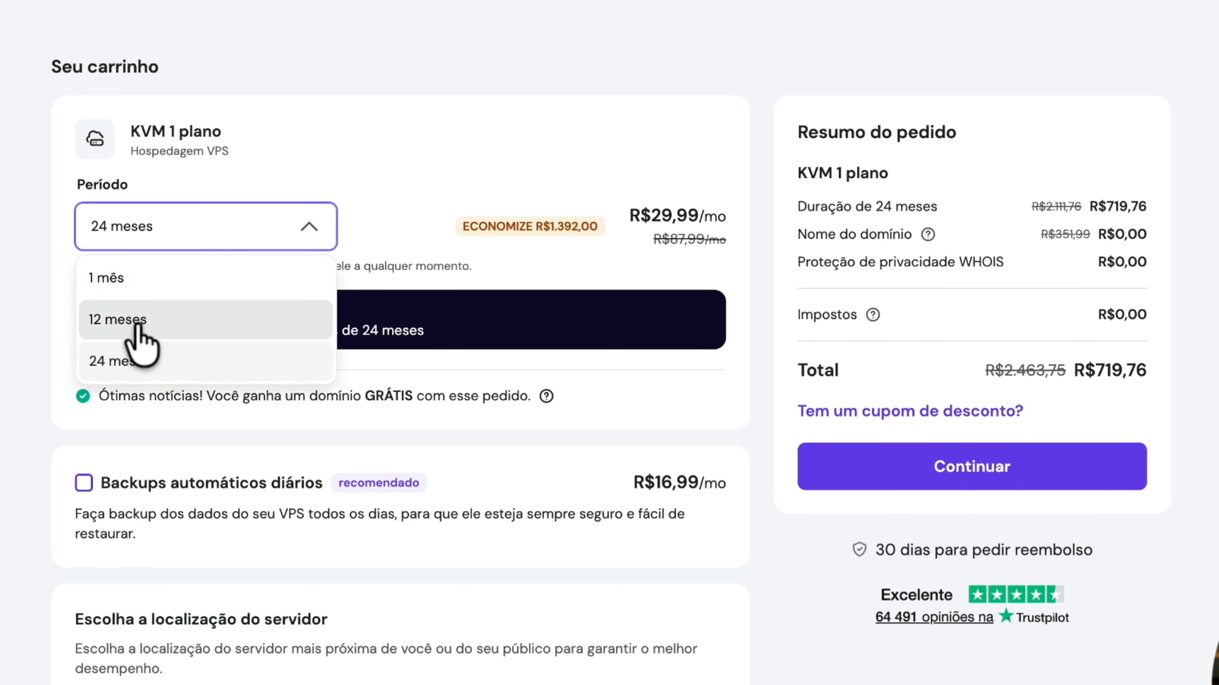
left_click(118, 321)
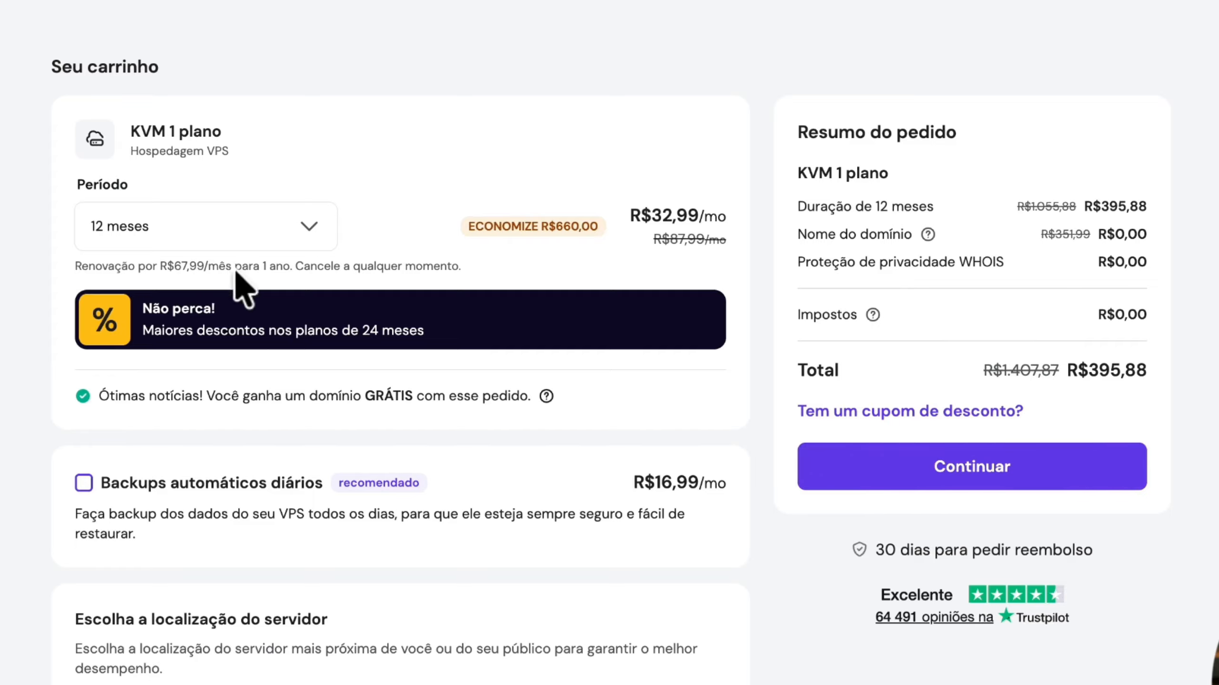
- Apply the creator's discount coupon code to the KVM 1 order
left_click(1076, 370)
left_click_drag(1077, 371, 1190, 390)
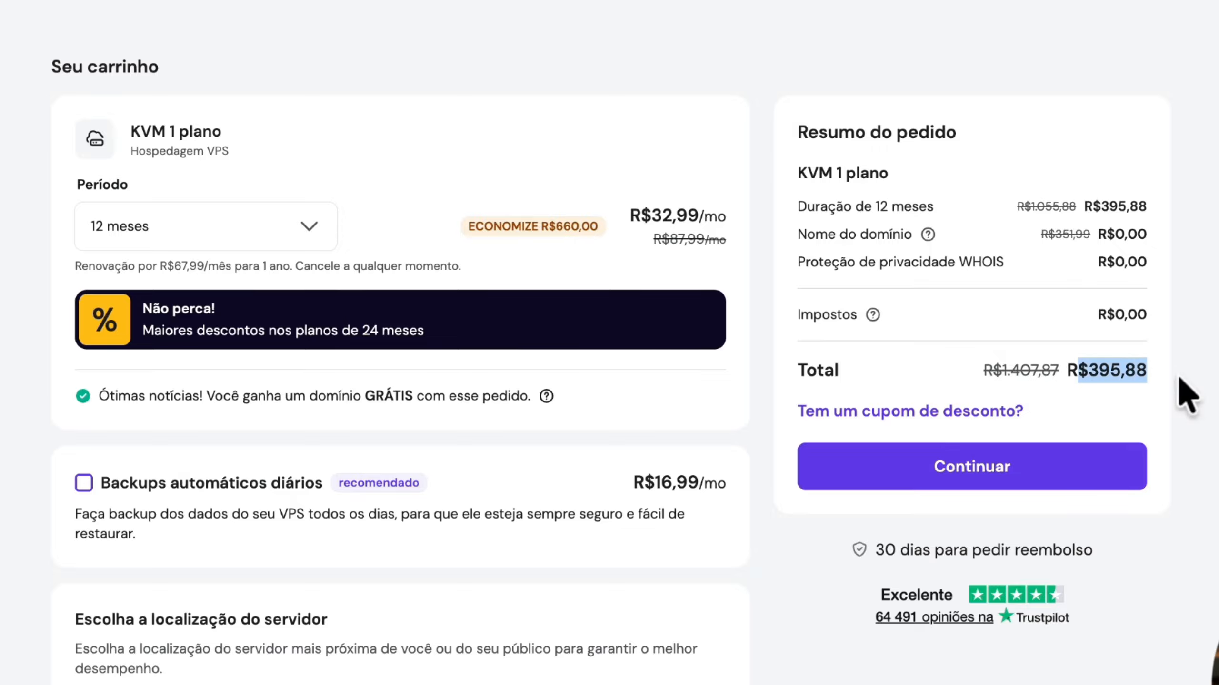
left_click(989, 412)
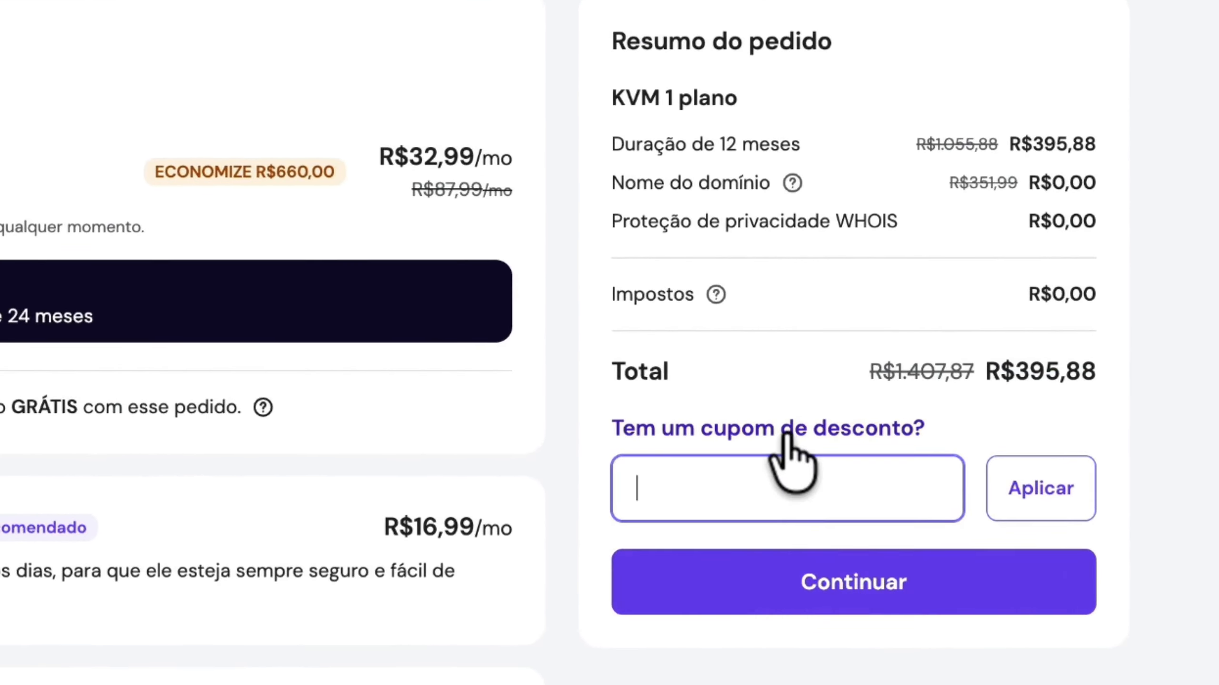
type("DIEGODAVILA")
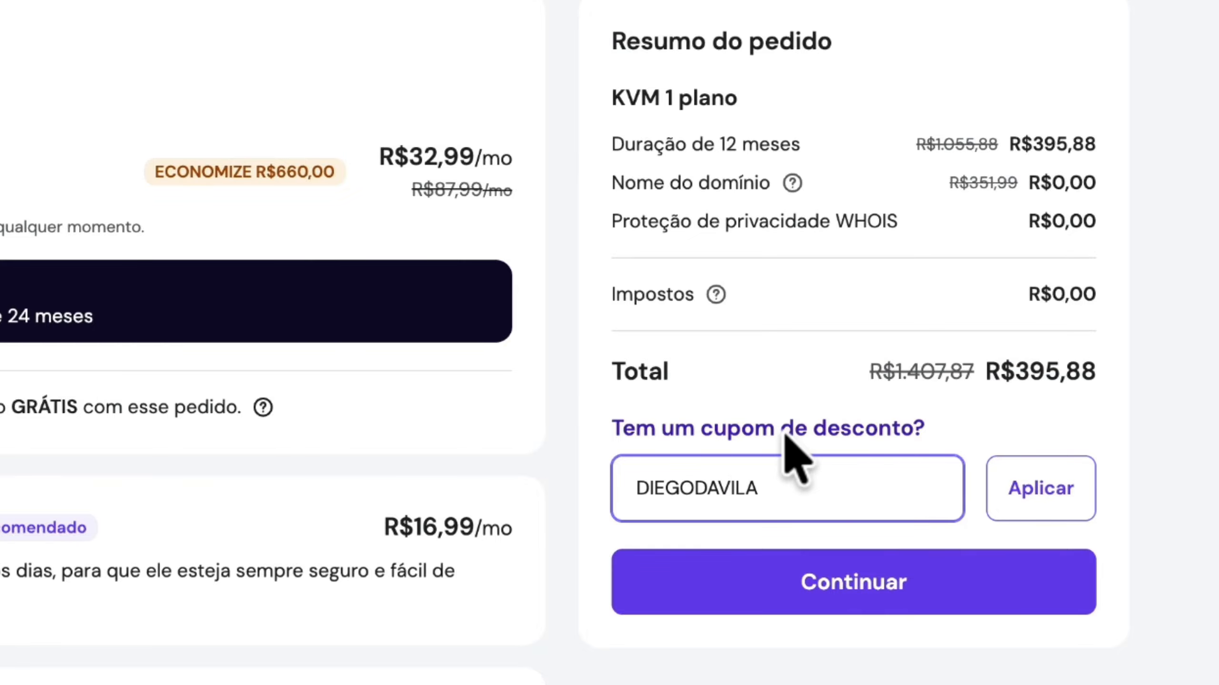
left_click(1058, 502)
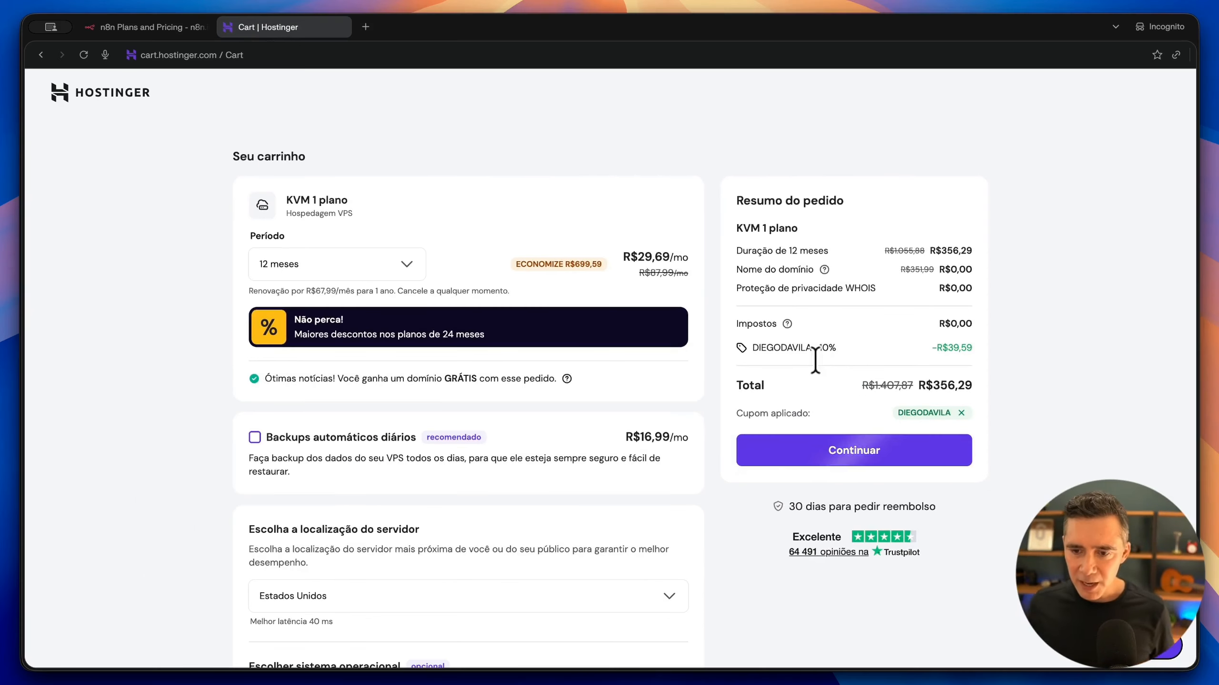
left_click_drag(926, 386, 978, 390)
- Set the server location to Brasil - São Paulo
scroll(980, 395, "down", 3)
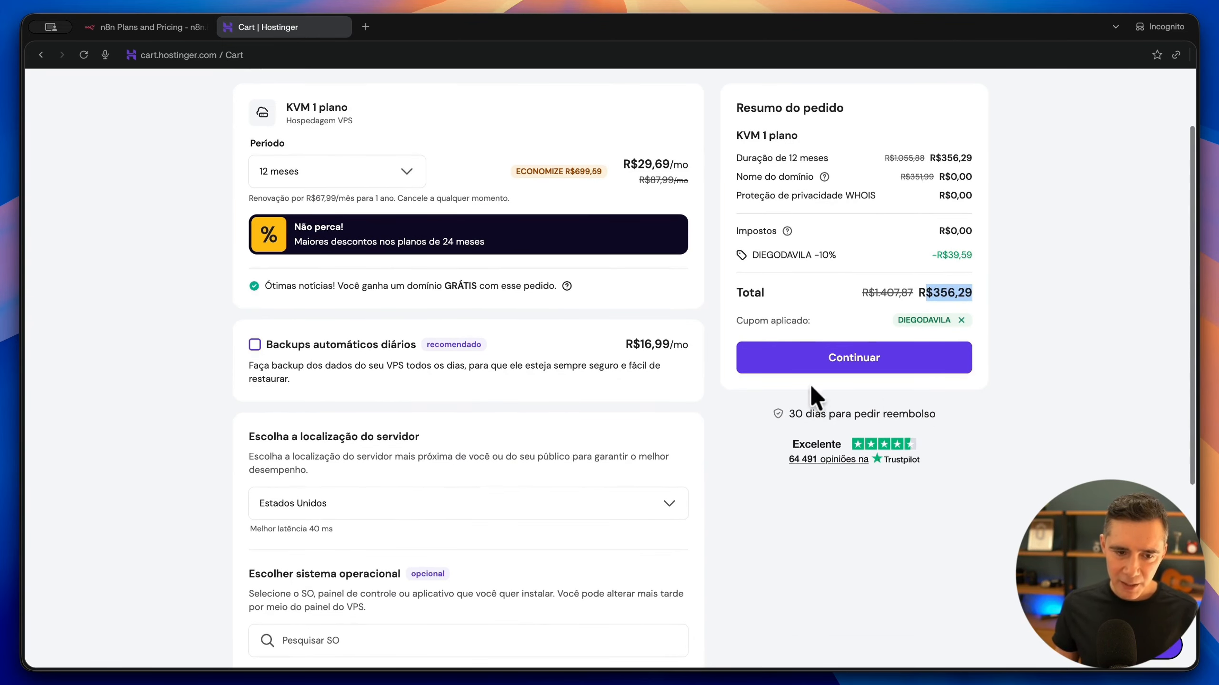
scroll(423, 291, "down", 6)
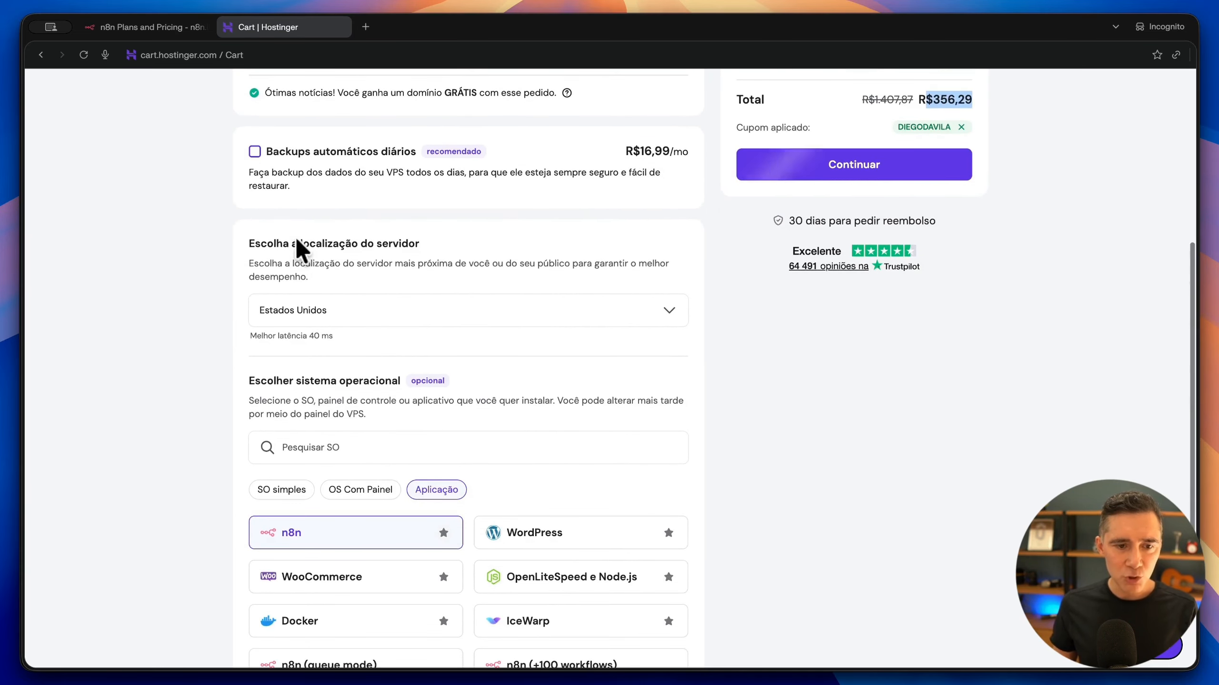
left_click_drag(283, 244, 394, 245)
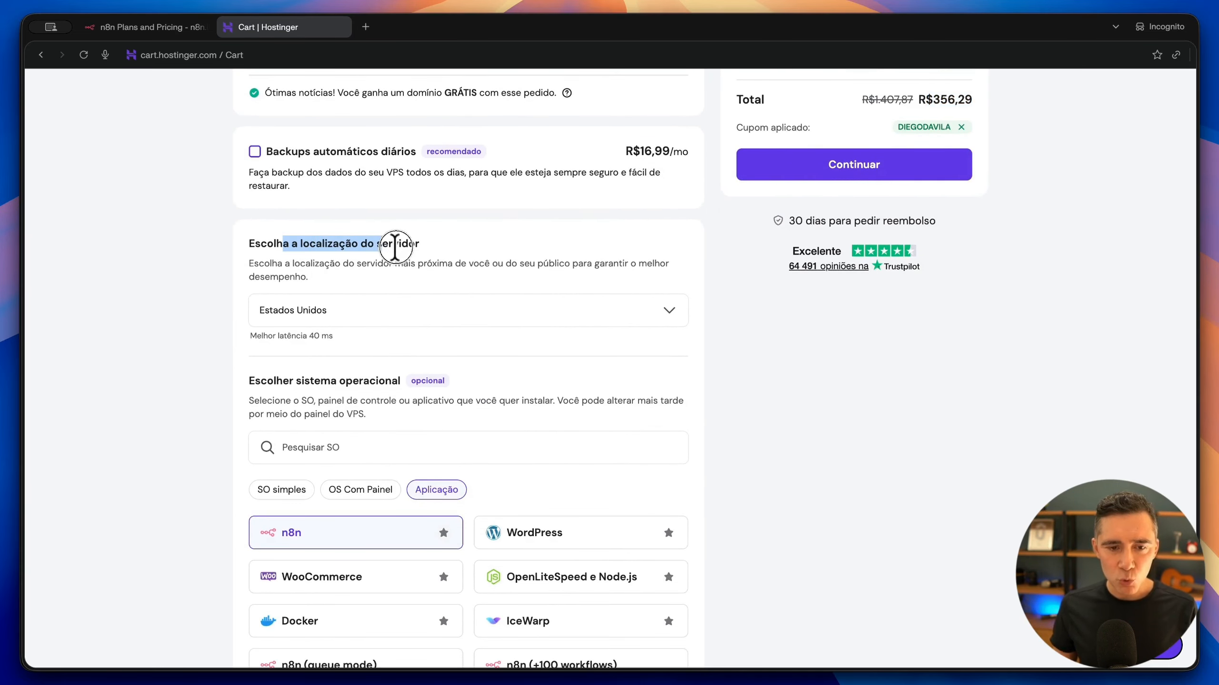
left_click(388, 313)
scroll(337, 439, "down", 6)
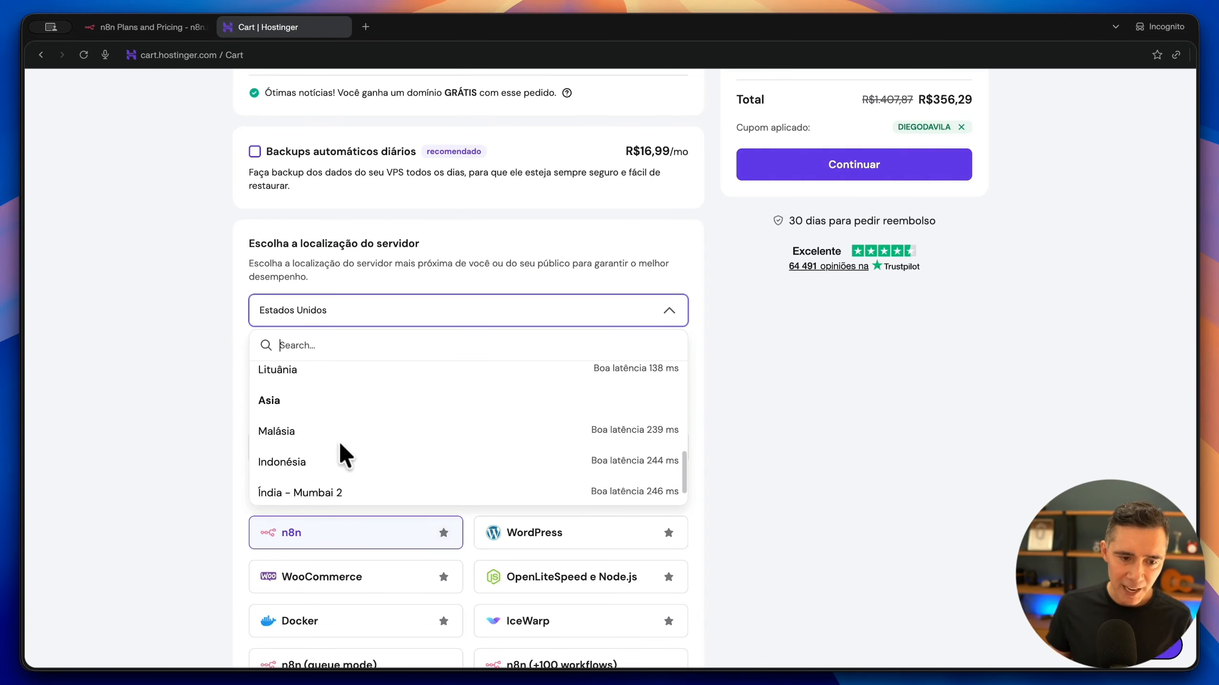
scroll(339, 441, "up", 5)
scroll(340, 449, "down", 5)
scroll(341, 456, "up", 5)
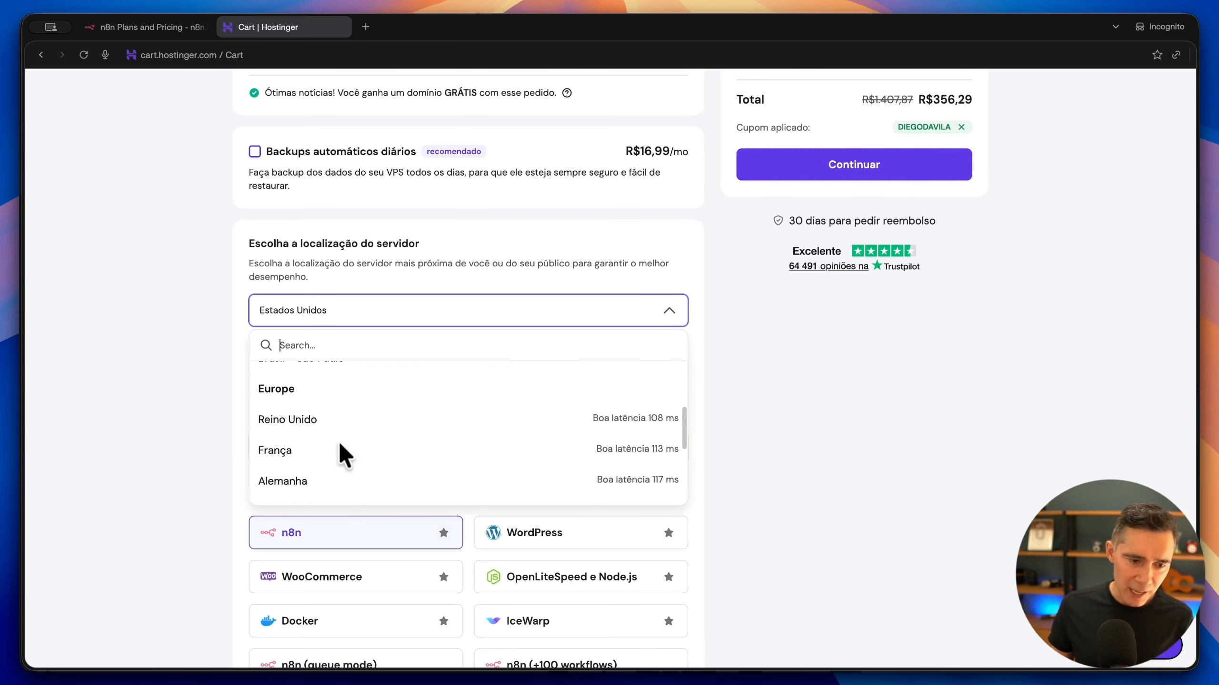
scroll(342, 459, "up", 2)
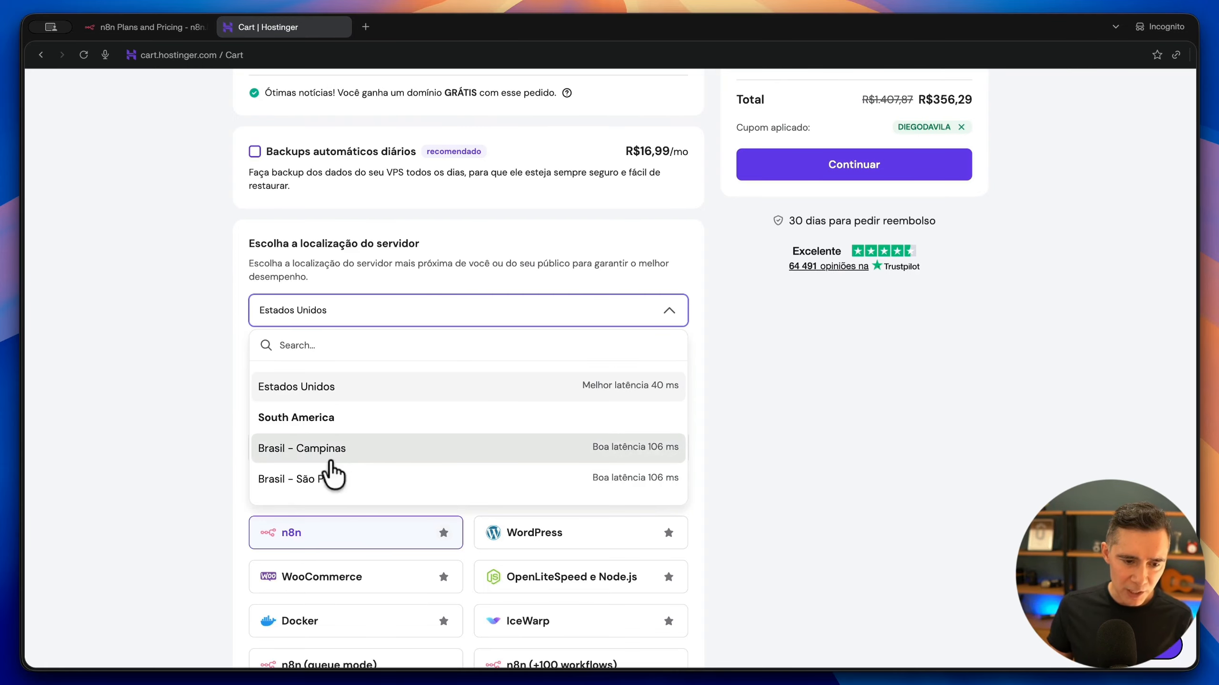
left_click(339, 479)
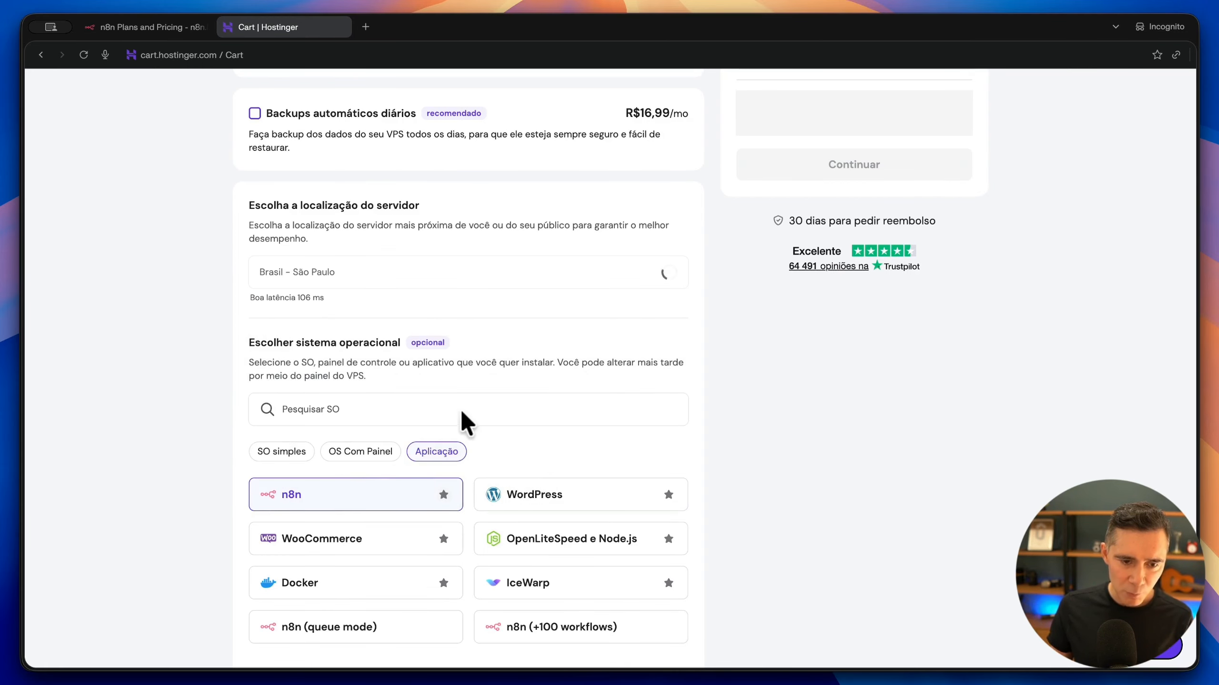
- Search the operating system options for n8n and confirm the standard n8n application for the VPS
scroll(436, 435, "down", 3)
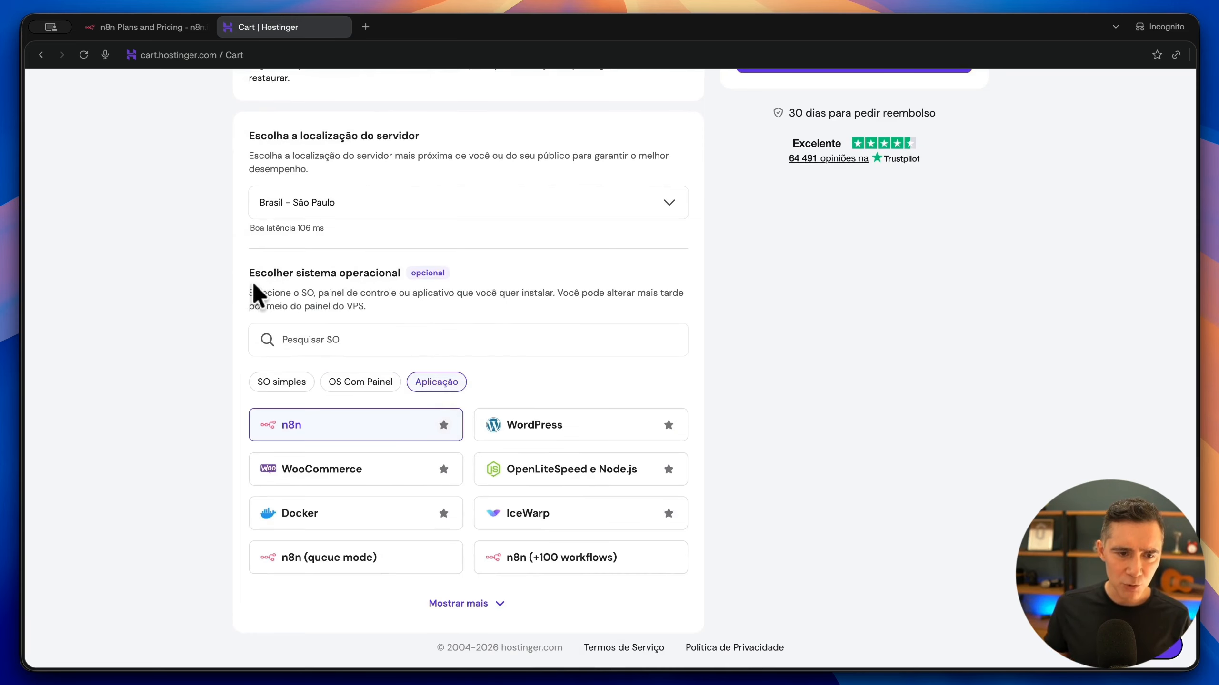
left_click_drag(255, 275, 386, 272)
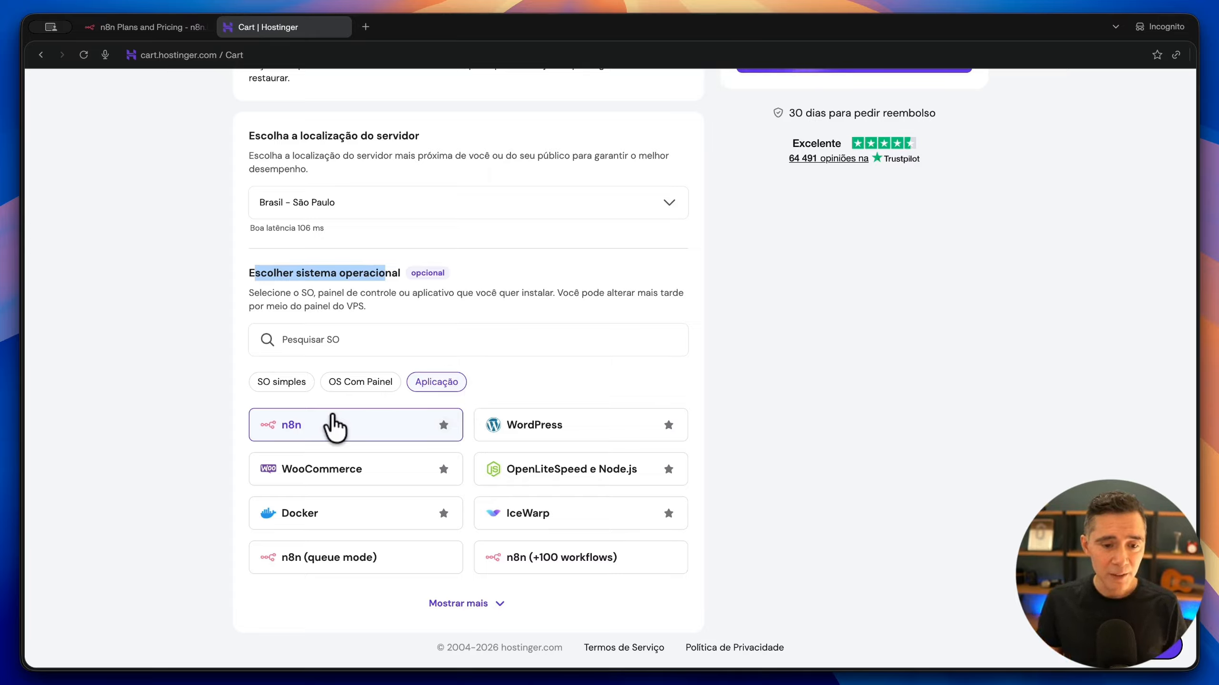
left_click(324, 335)
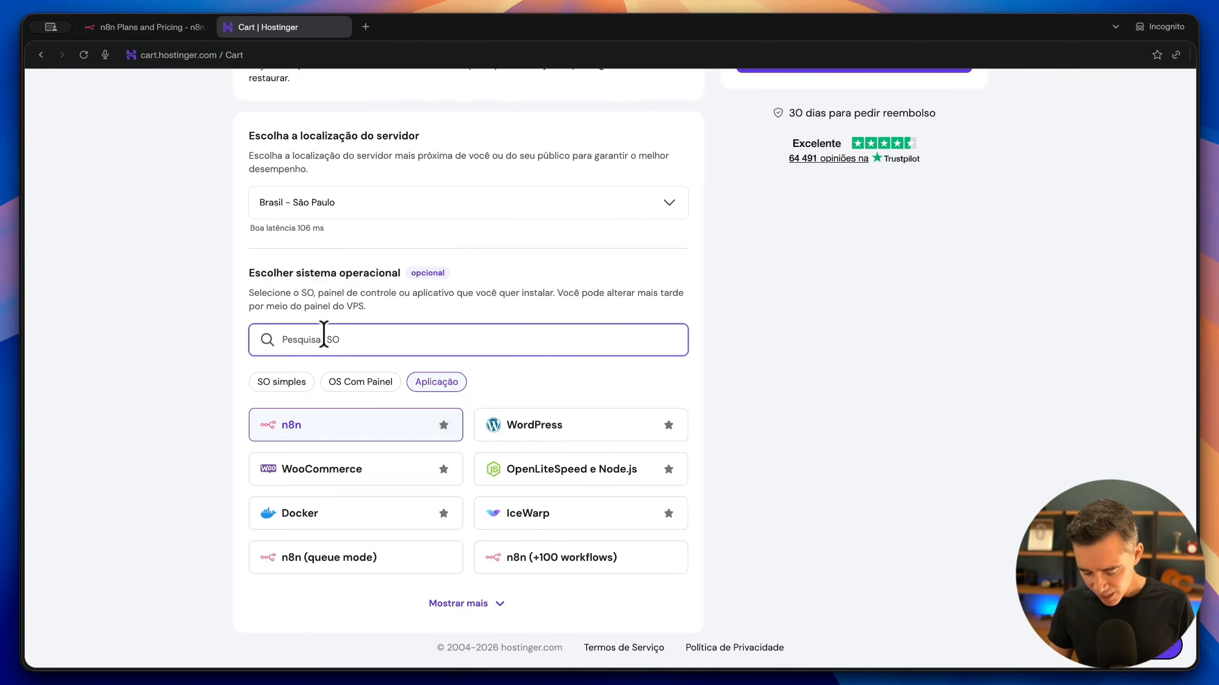
type("n8n")
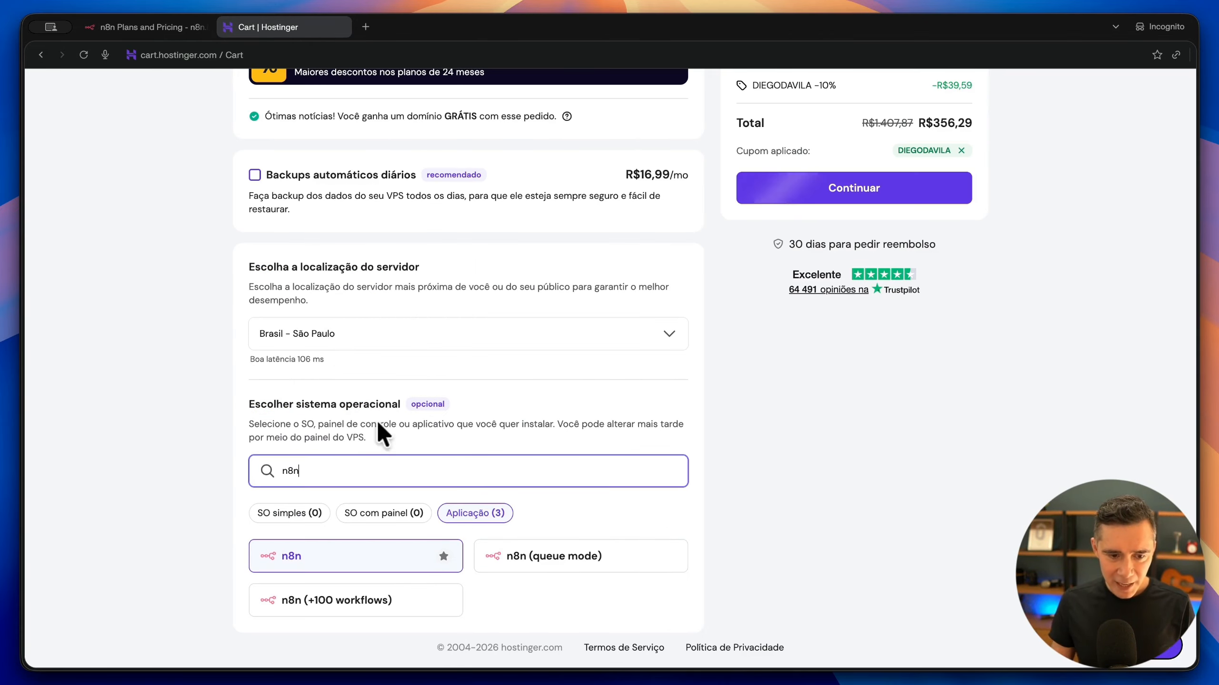
left_click(374, 557)
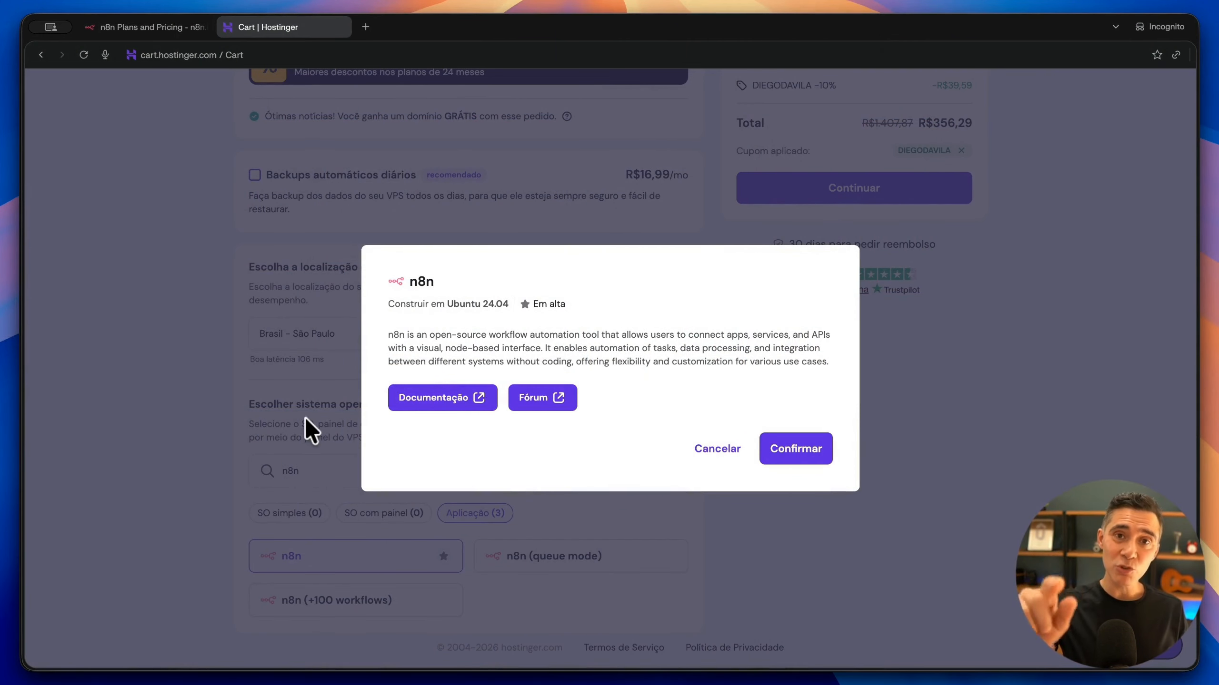
left_click(816, 447)
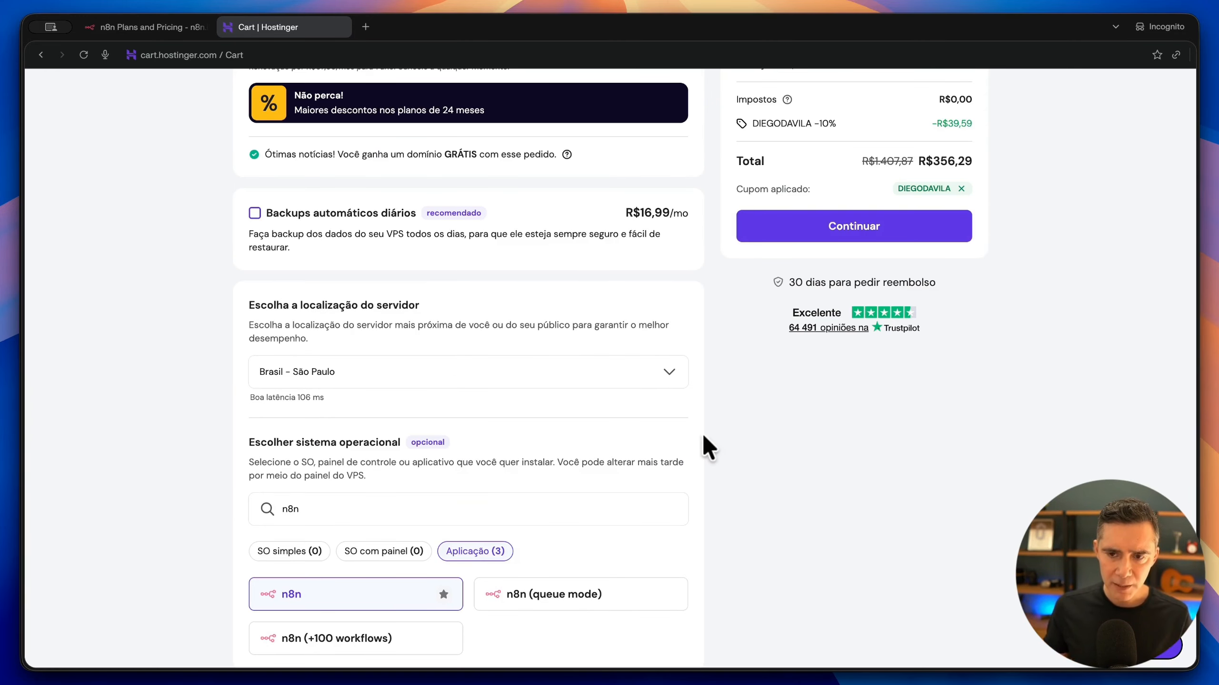
scroll(703, 436, "up", 5)
scroll(631, 427, "down", 5)
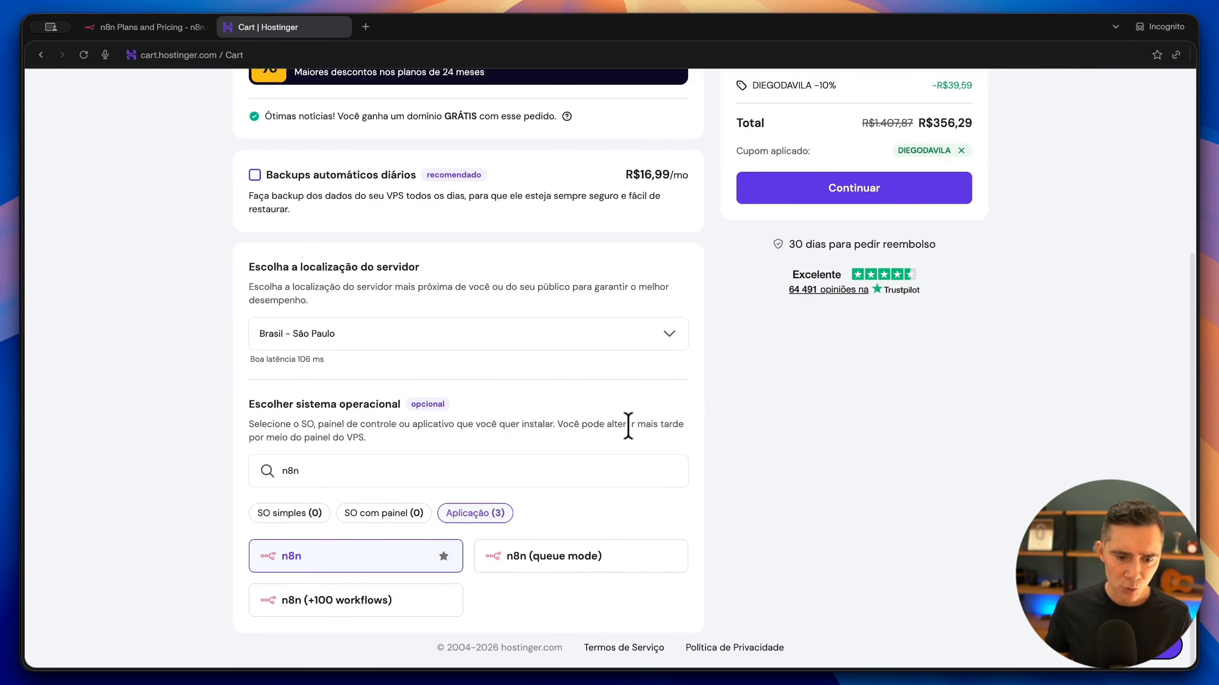
- Continue the order to checkout, register the account by e-mail and submit the billing address
scroll(632, 427, "up", 5)
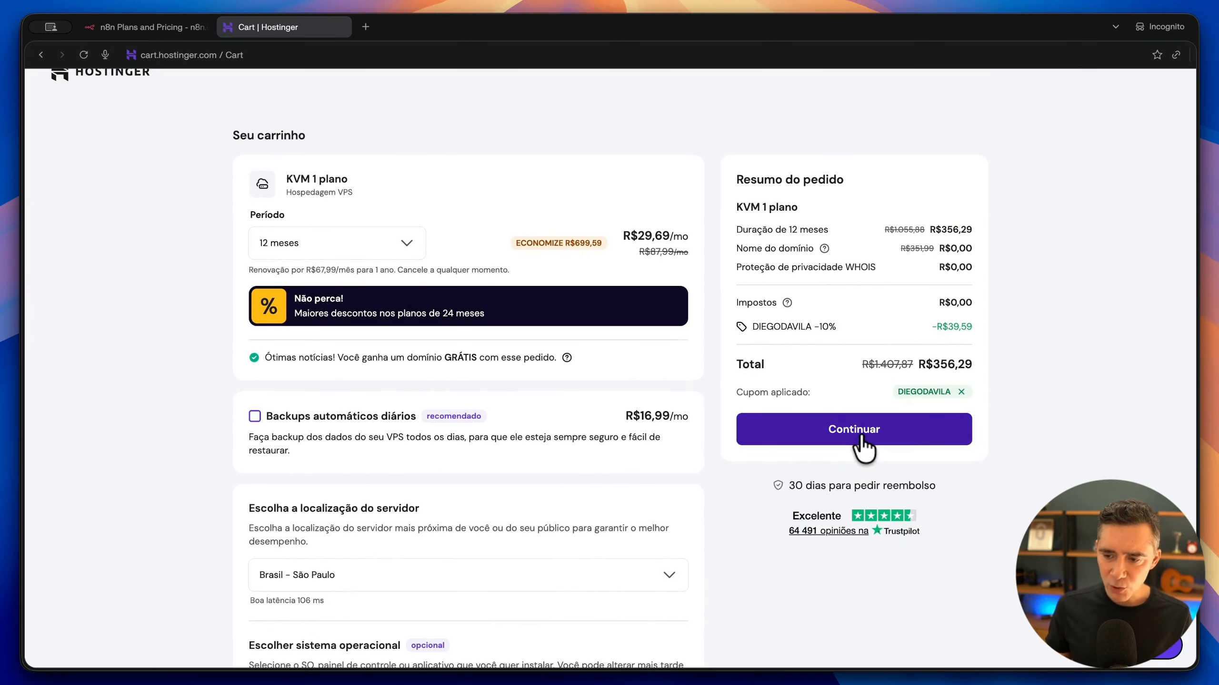
left_click(860, 435)
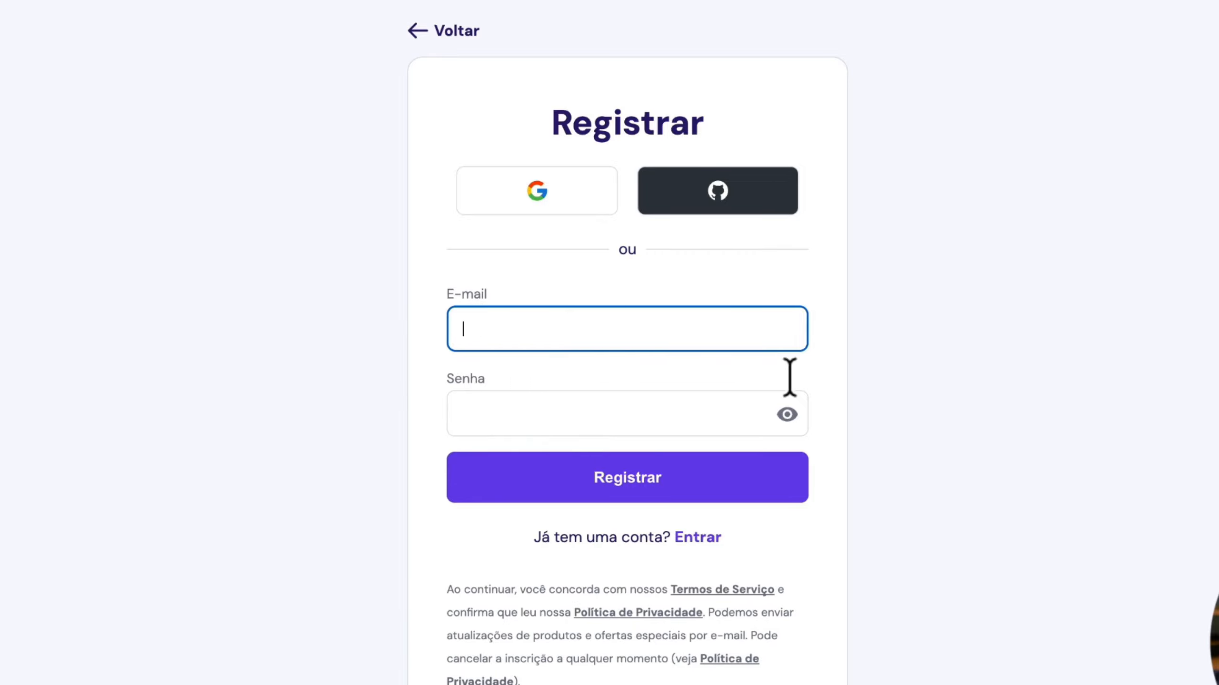
left_click(854, 366)
left_click(547, 333)
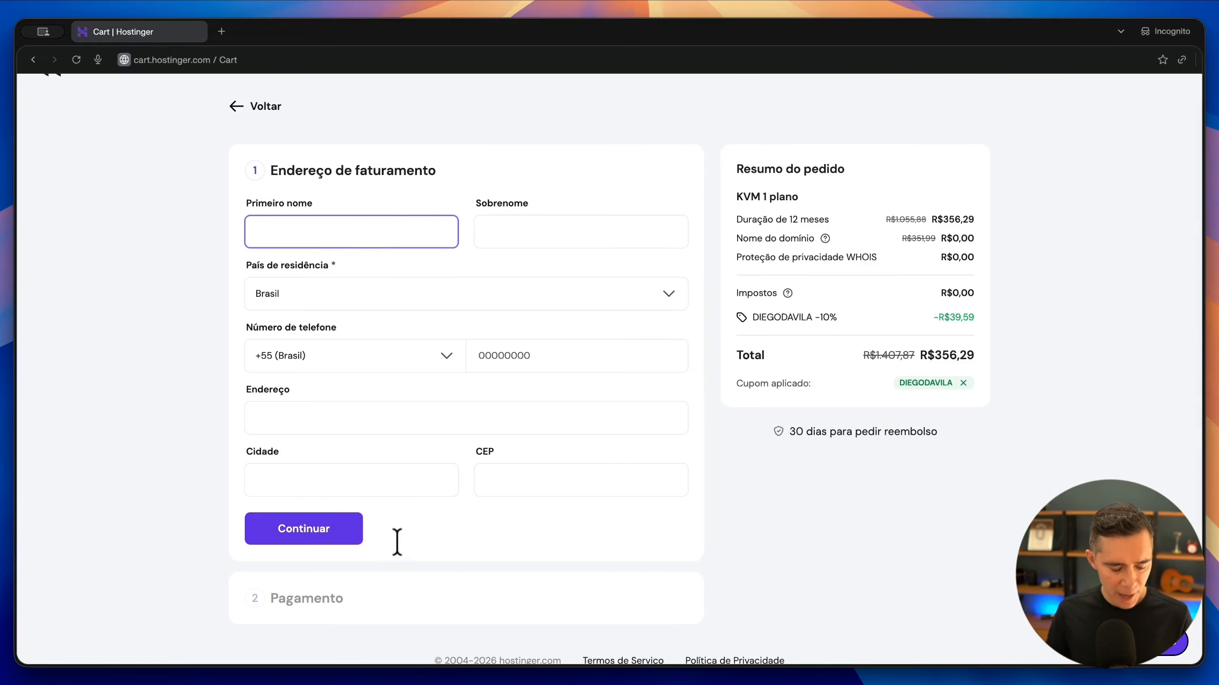
left_click(314, 533)
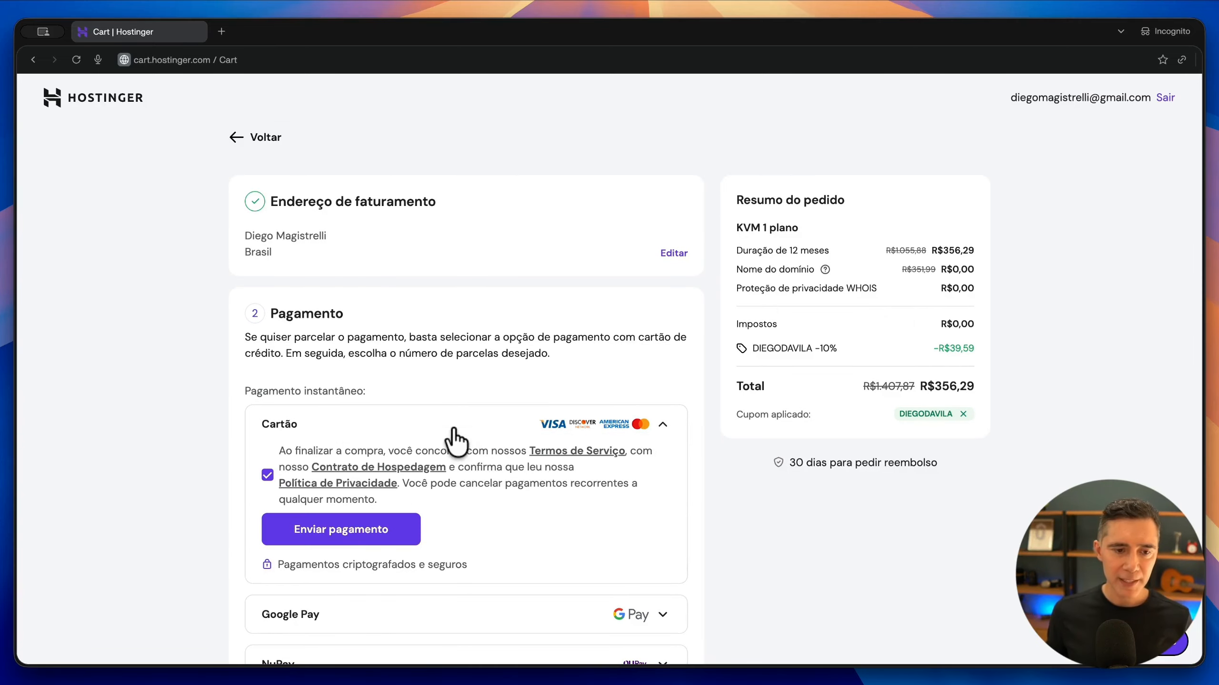
- Examine the available instant and additional payment methods for the order
scroll(384, 418, "down", 4)
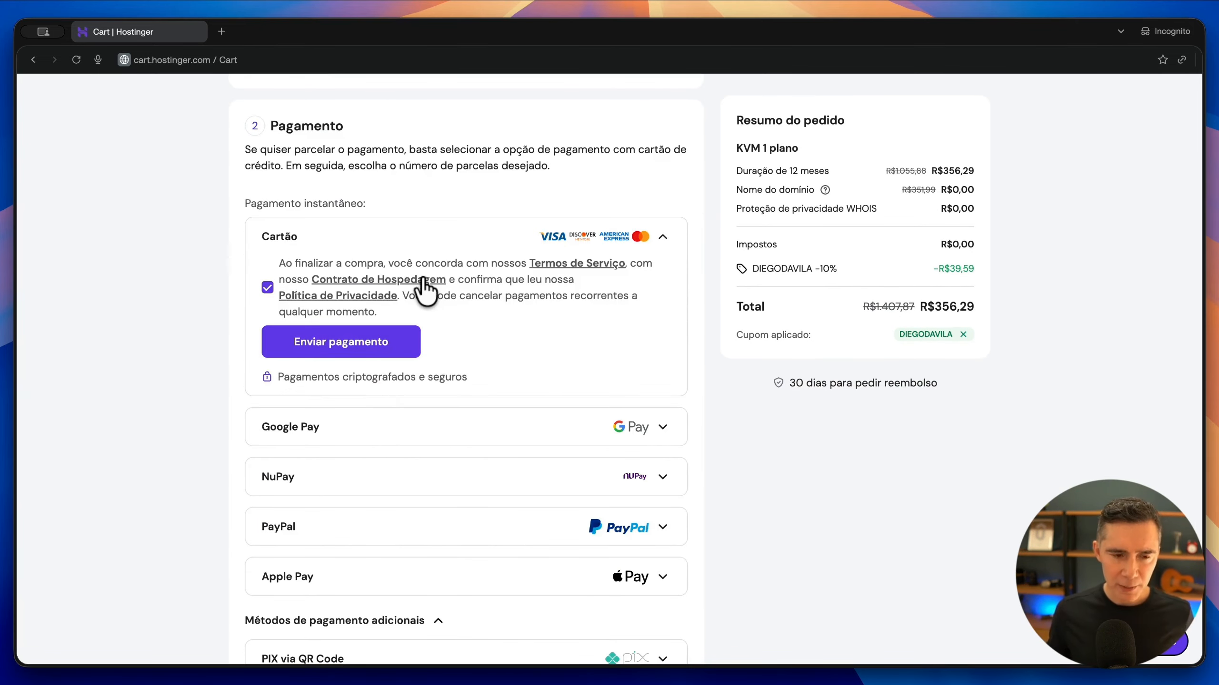
scroll(355, 348, "down", 2)
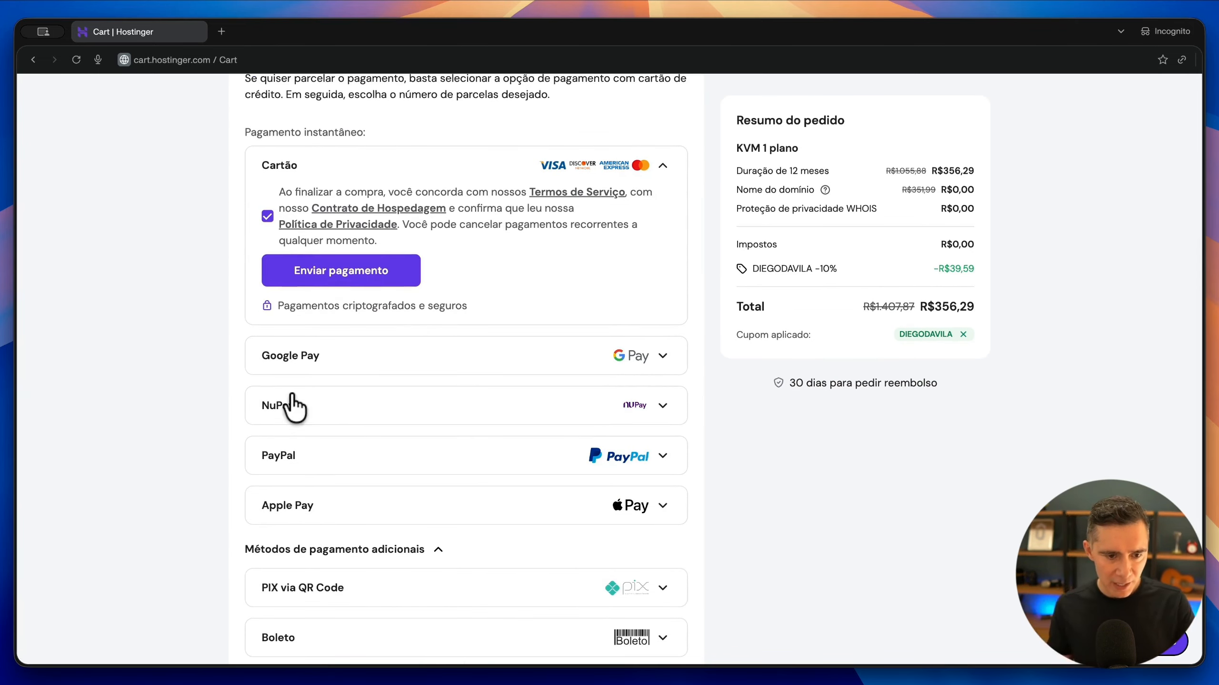
scroll(295, 415, "down", 3)
left_click(312, 426)
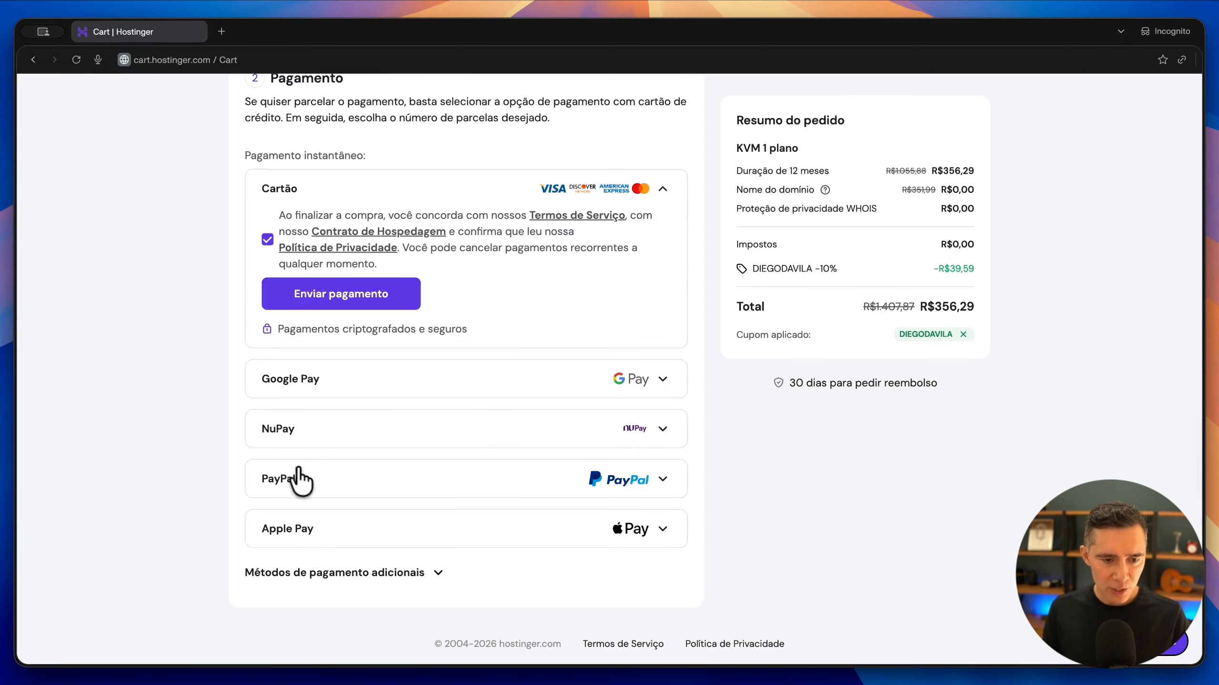
left_click(288, 578)
scroll(394, 537, "down", 3)
scroll(394, 539, "up", 8)
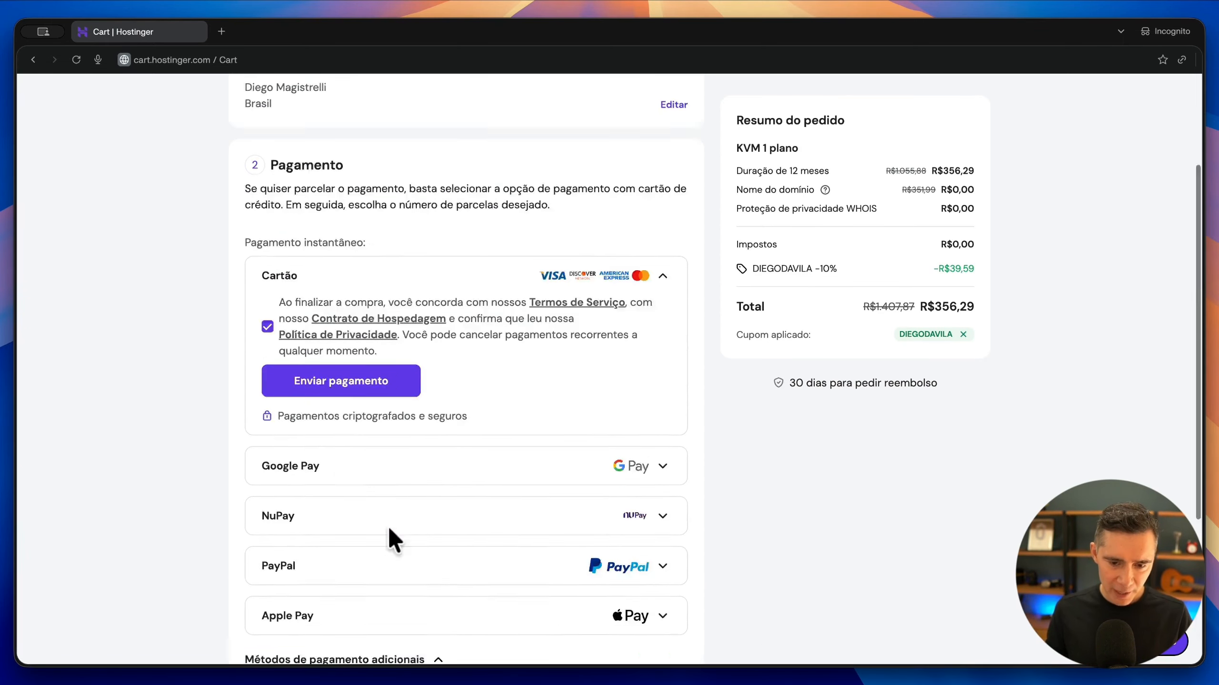
scroll(503, 390, "down", 2)
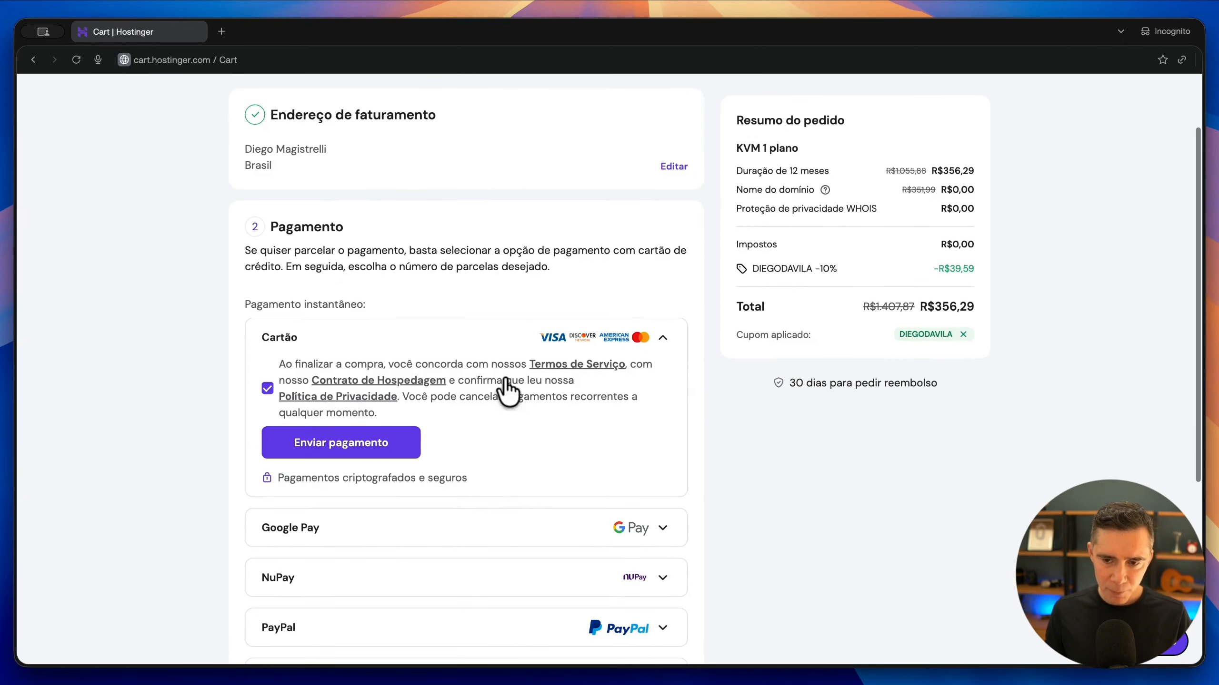
- Proceed with card payment and submit the payment form for the KVM 1 order
left_click(343, 452)
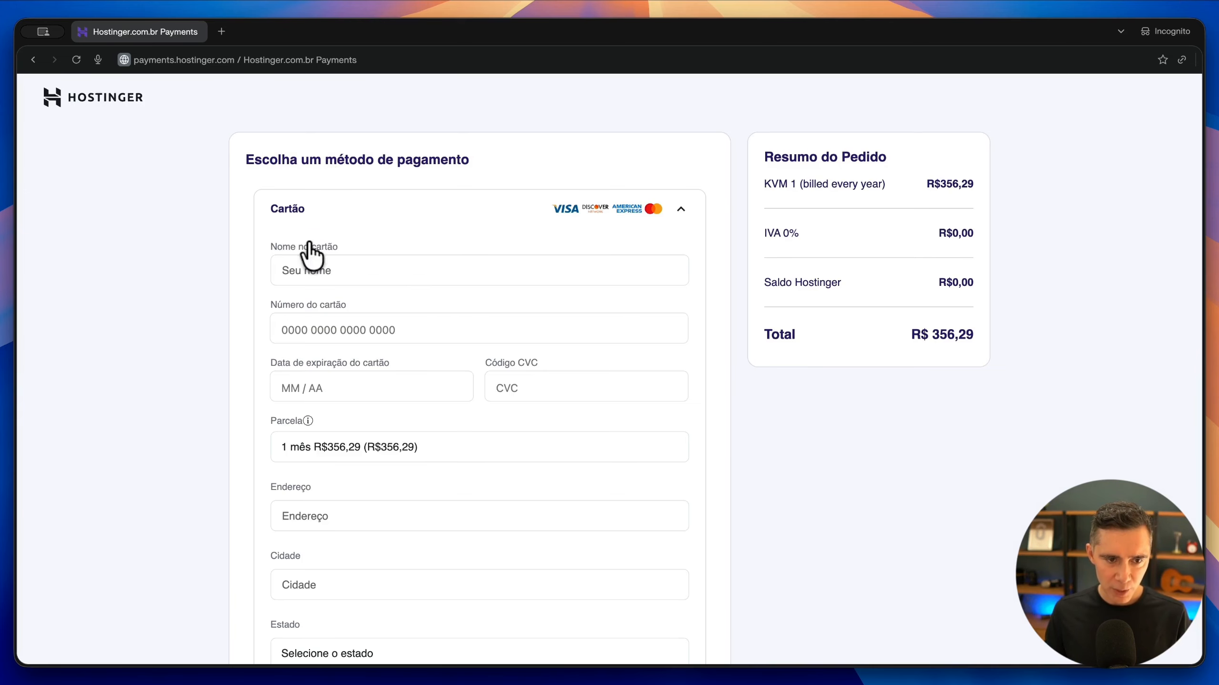
scroll(823, 432, "down", 5)
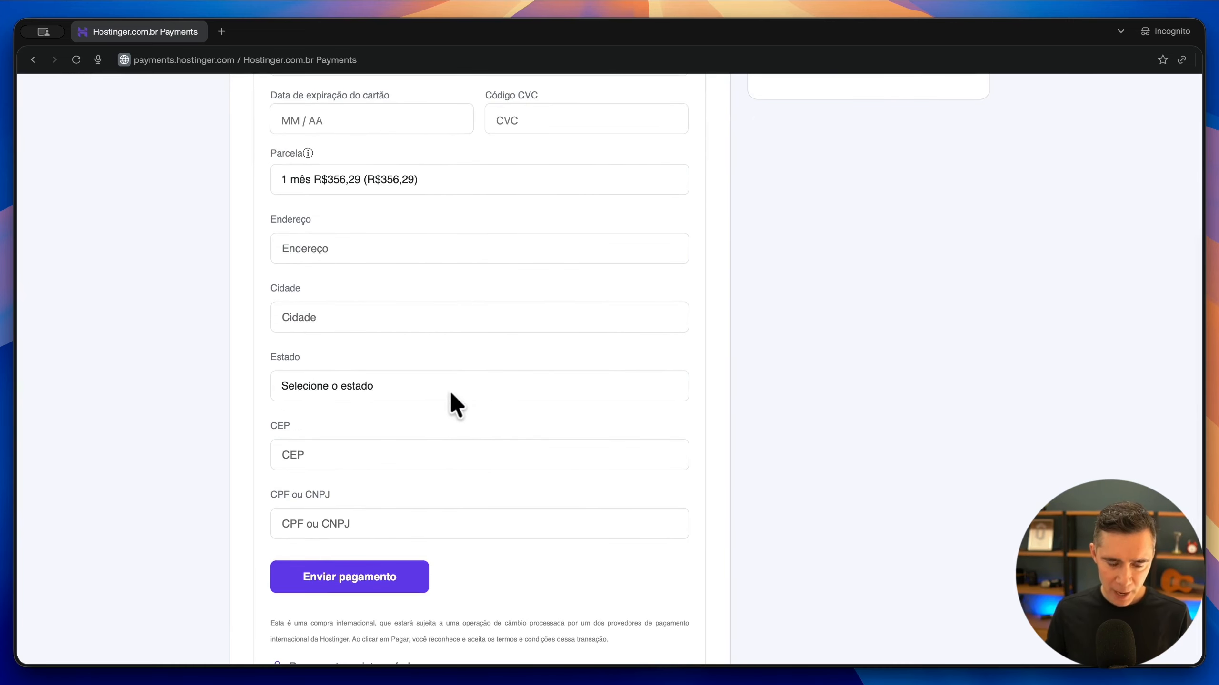
left_click(367, 571)
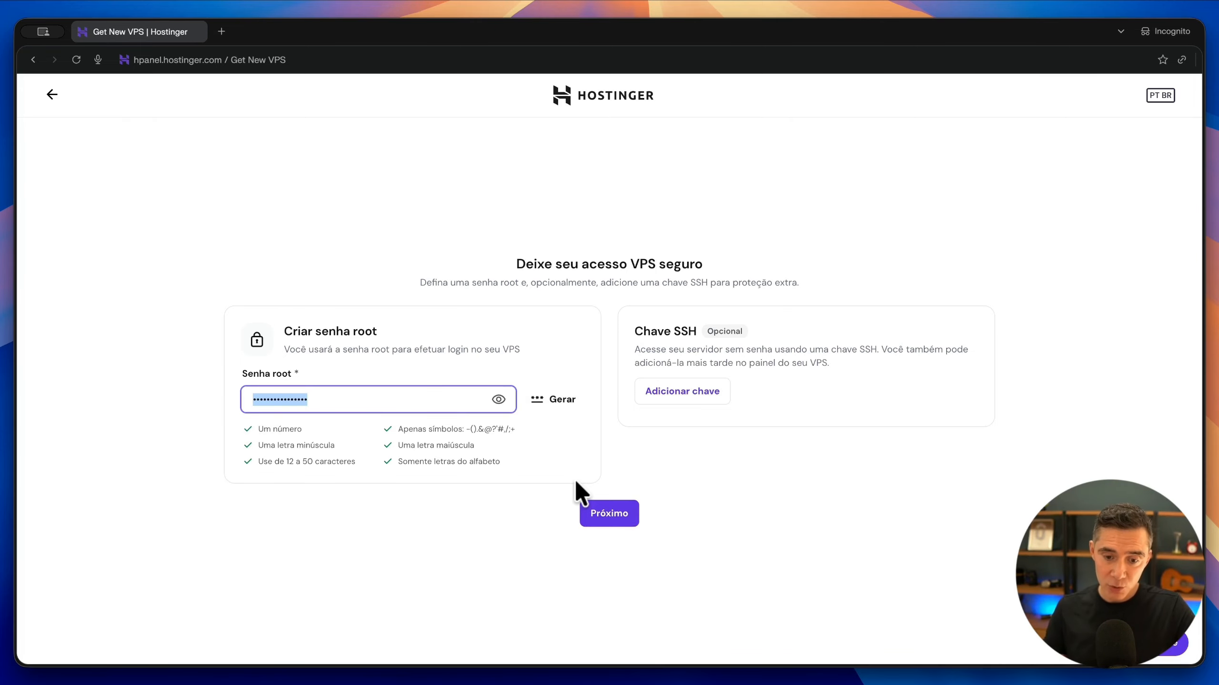
- Accept the root password without adding an SSH key and finish the VPS configuration without the malware detector
left_click(617, 513)
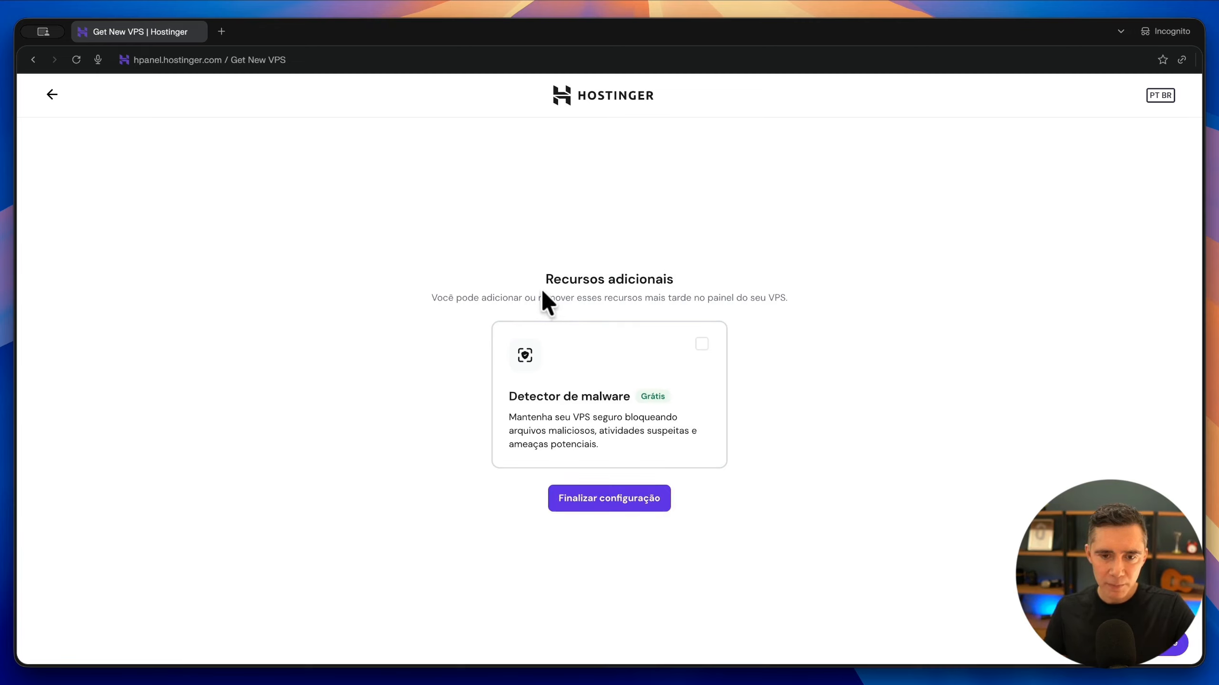
left_click(619, 501)
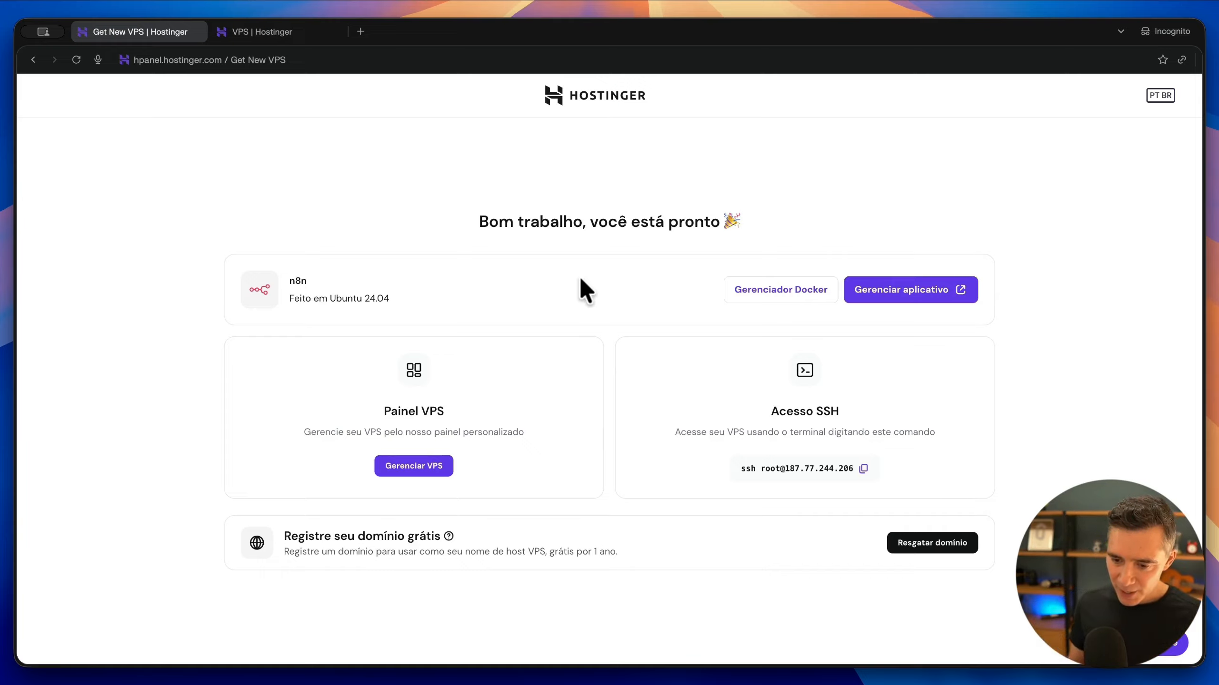
- Go to the VPS list, manage the KVM 1 server and launch its n8n application
left_click(290, 35)
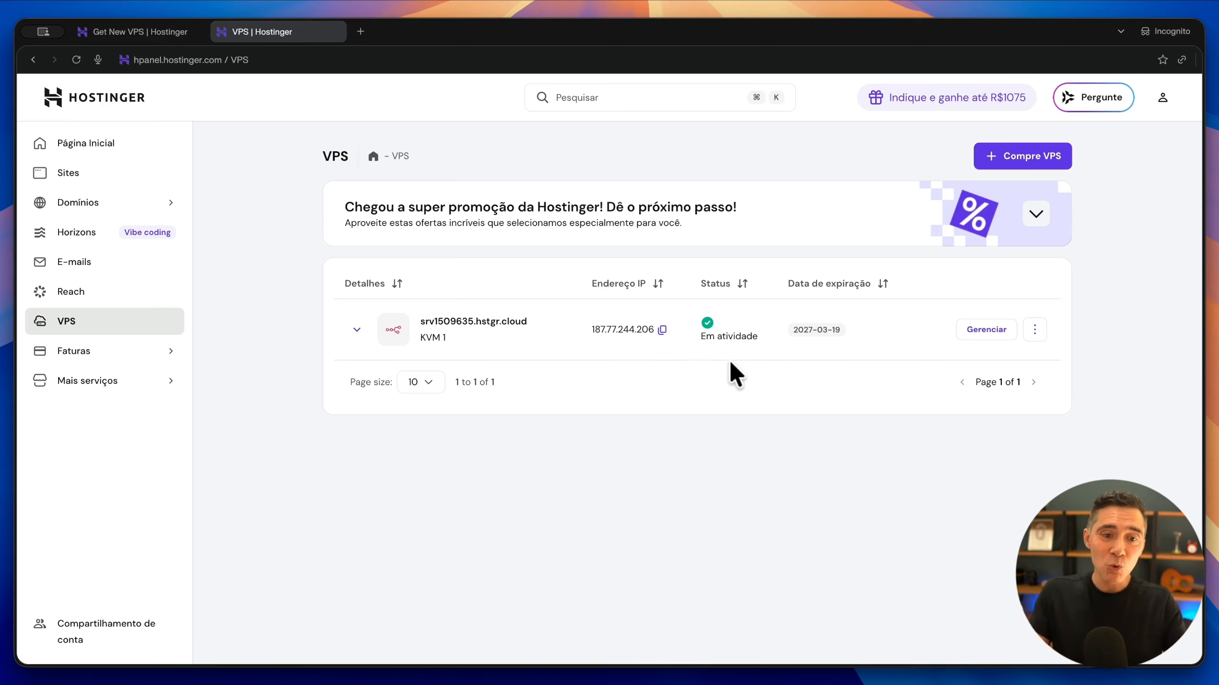
left_click(1002, 329)
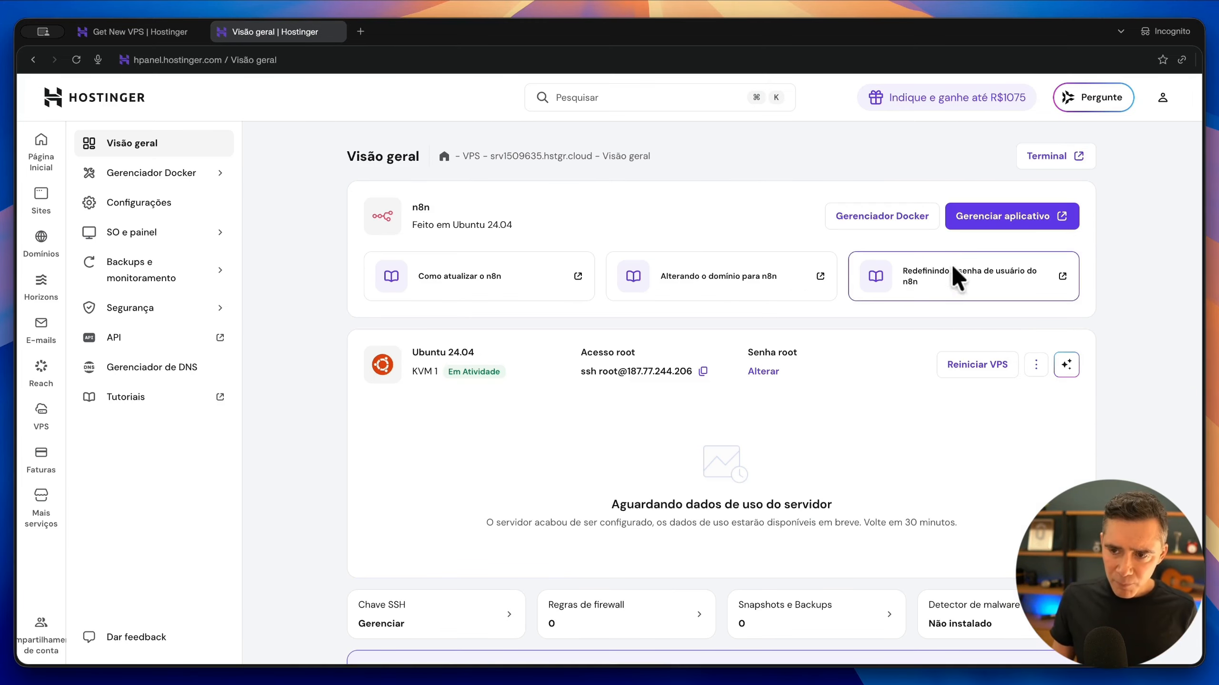
left_click(1015, 222)
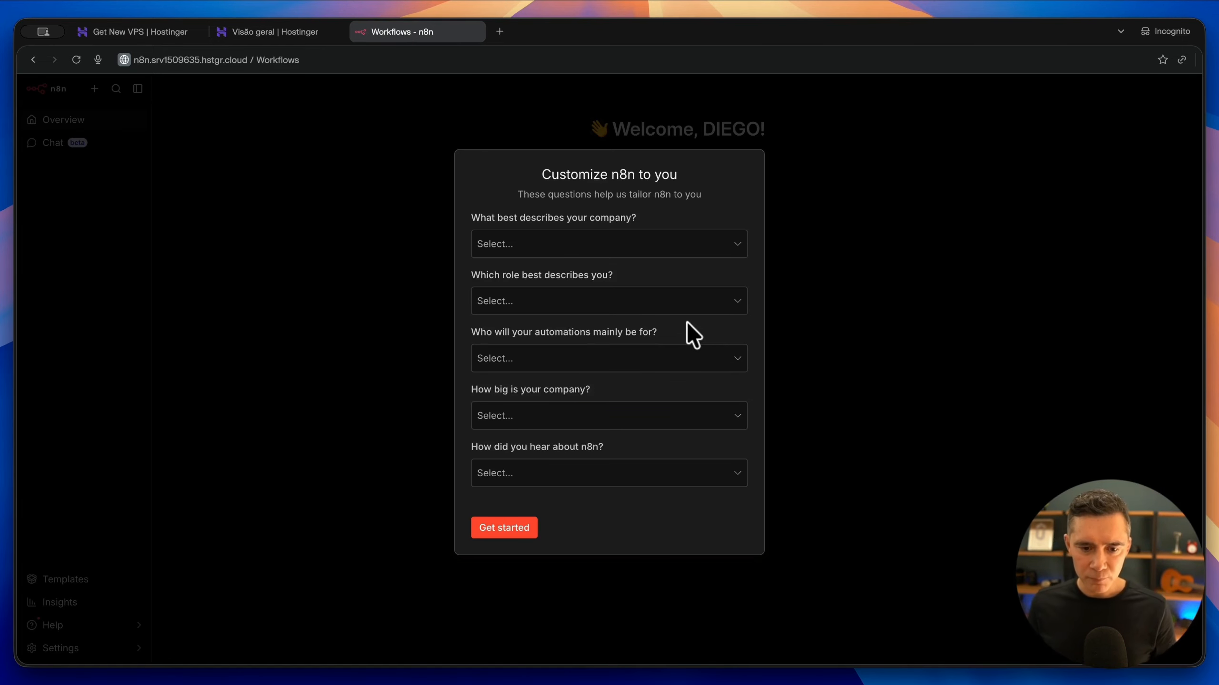
- Submit the n8n customization survey unanswered and skip the free license key offer
left_click(504, 528)
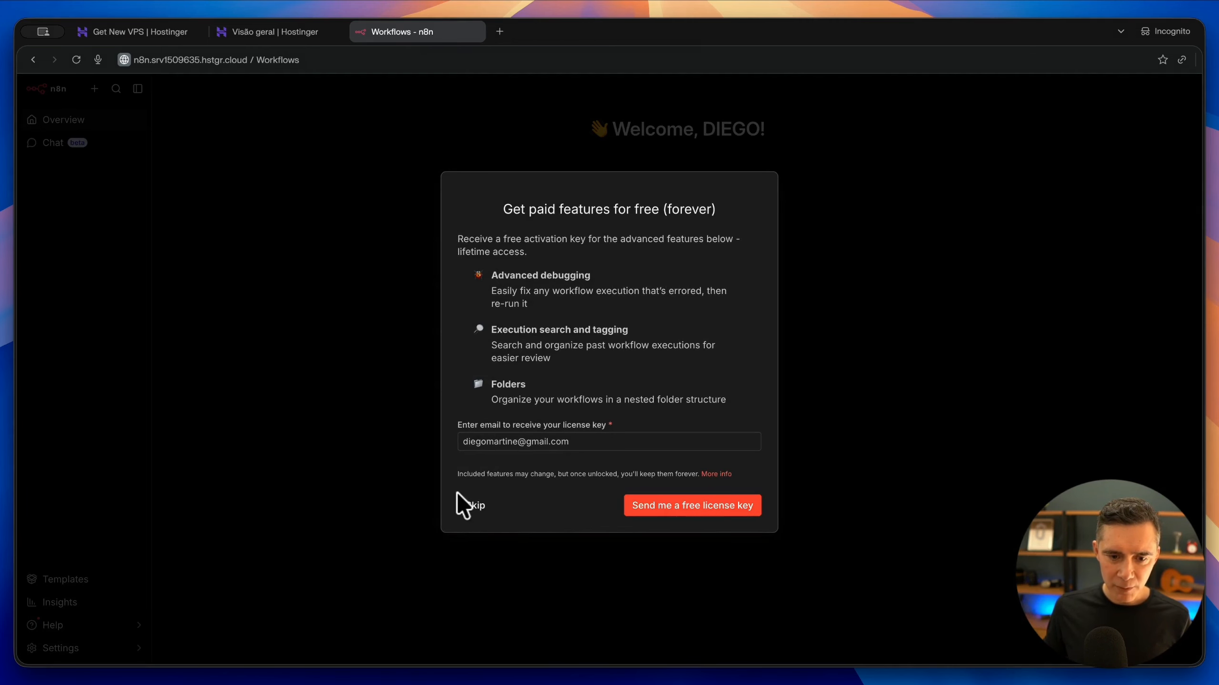
left_click(471, 506)
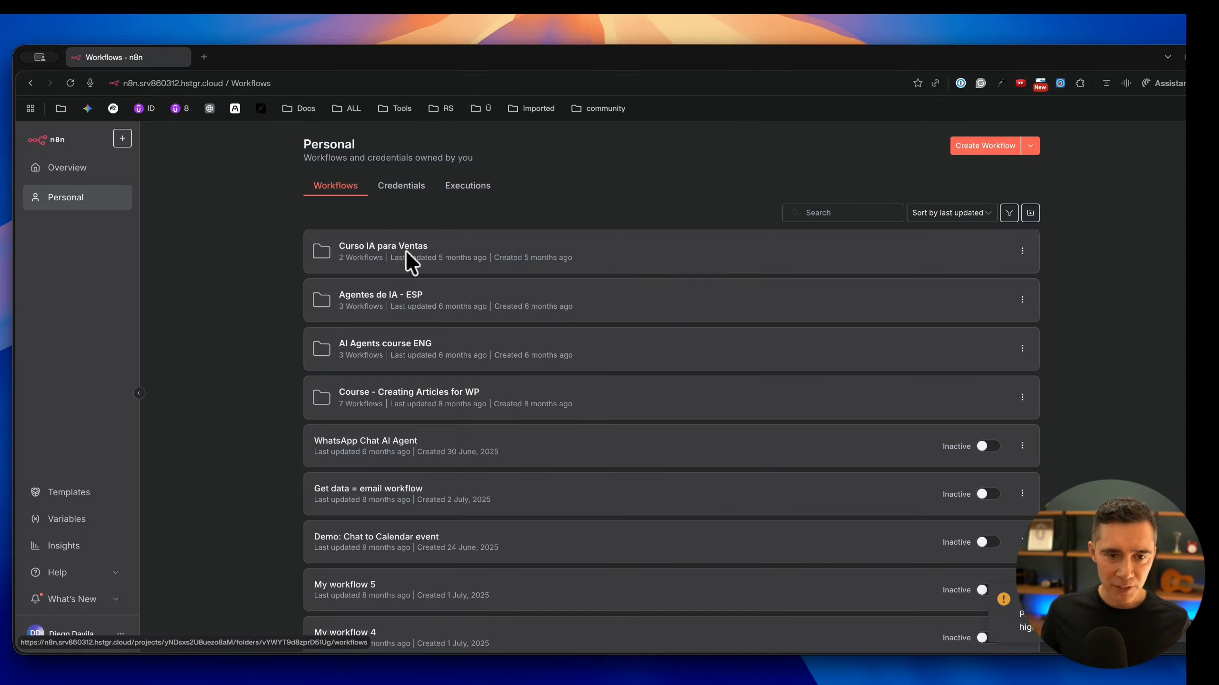
- Look through the folders and workflows in the Personal project of the other n8n instance
scroll(396, 275, "down", 2)
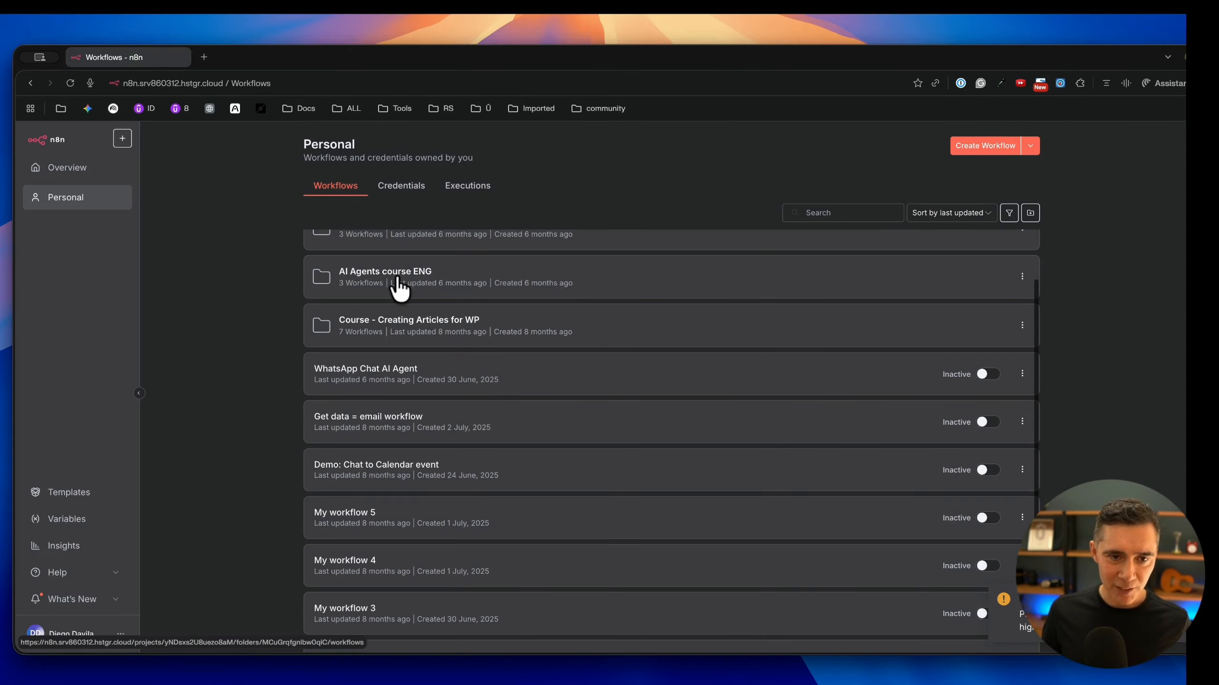
scroll(397, 275, "up", 2)
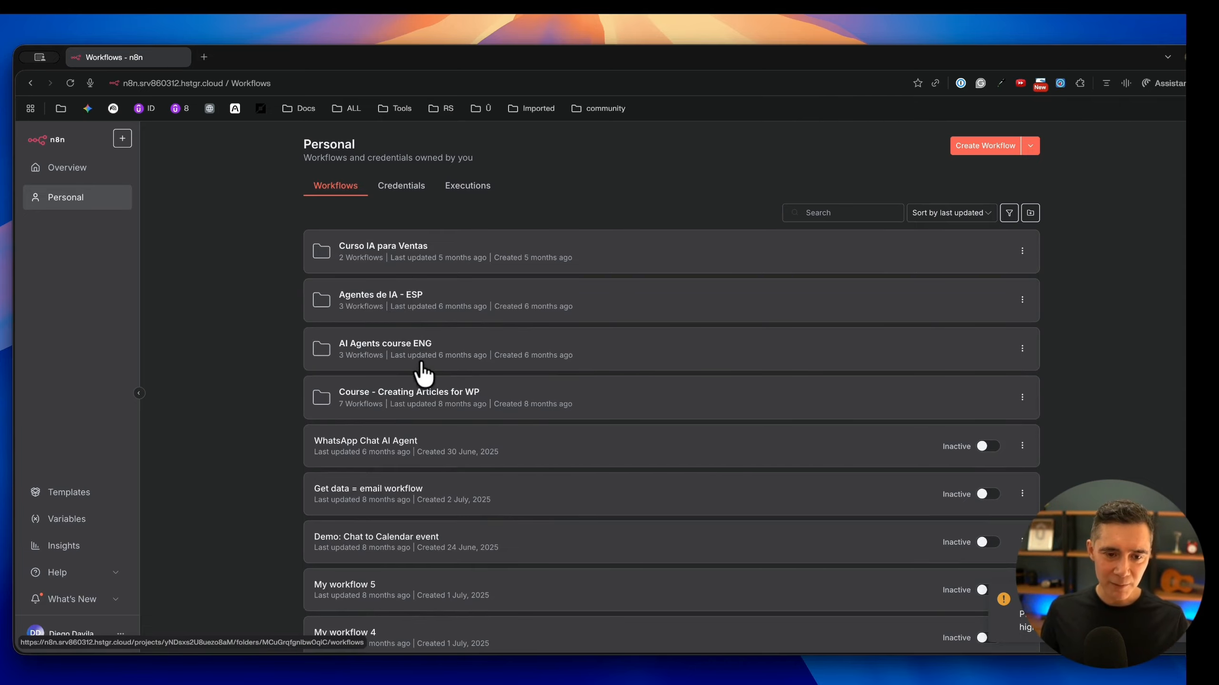
scroll(415, 353, "down", 4)
scroll(414, 353, "up", 5)
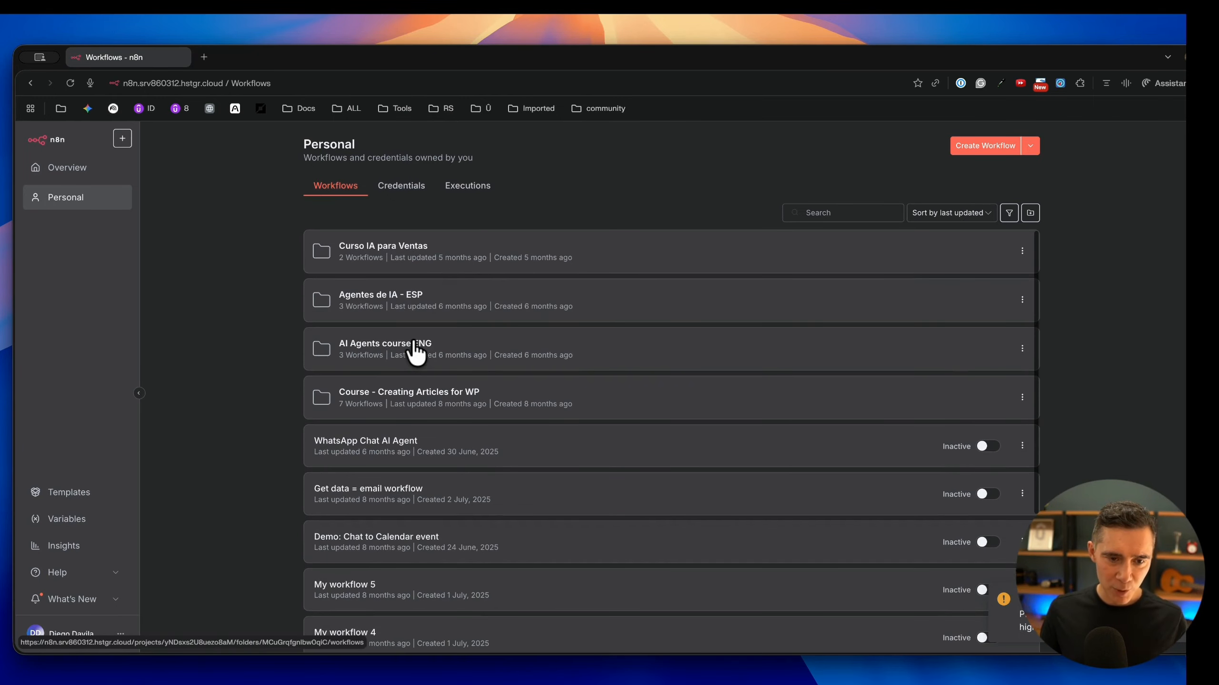